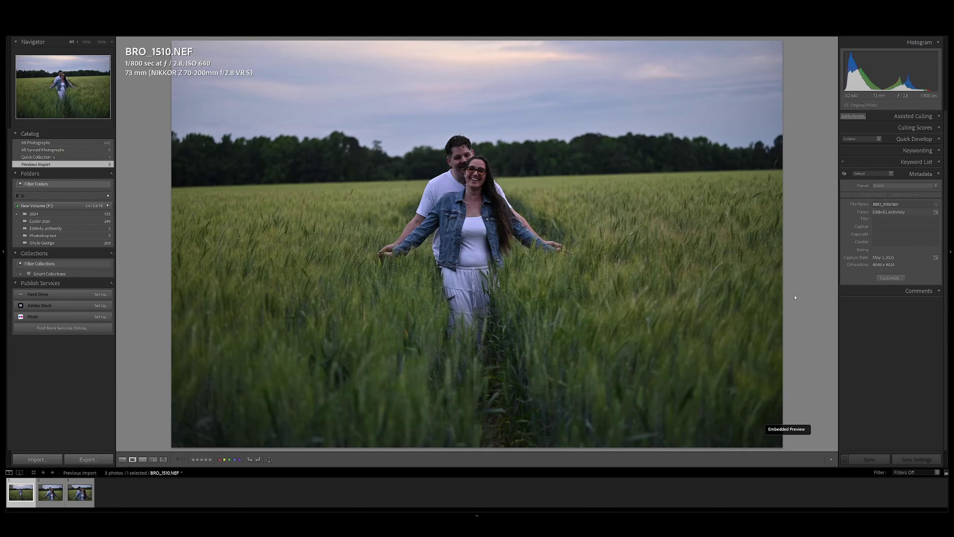
# Open BRO_1510.NEF in the Develop module and straighten its horizon by about 1.75 degrees with the crop tool
pyautogui.press('d')
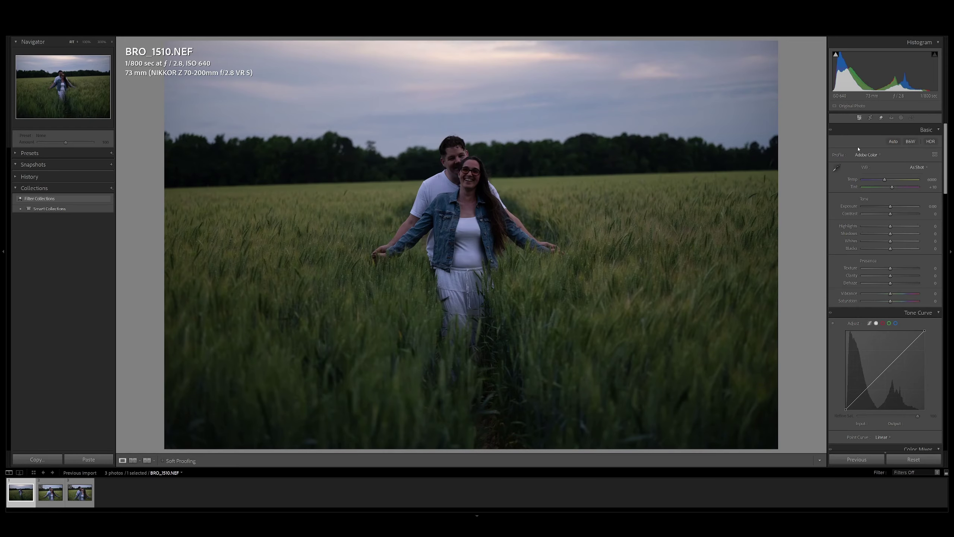
pyautogui.click(870, 118)
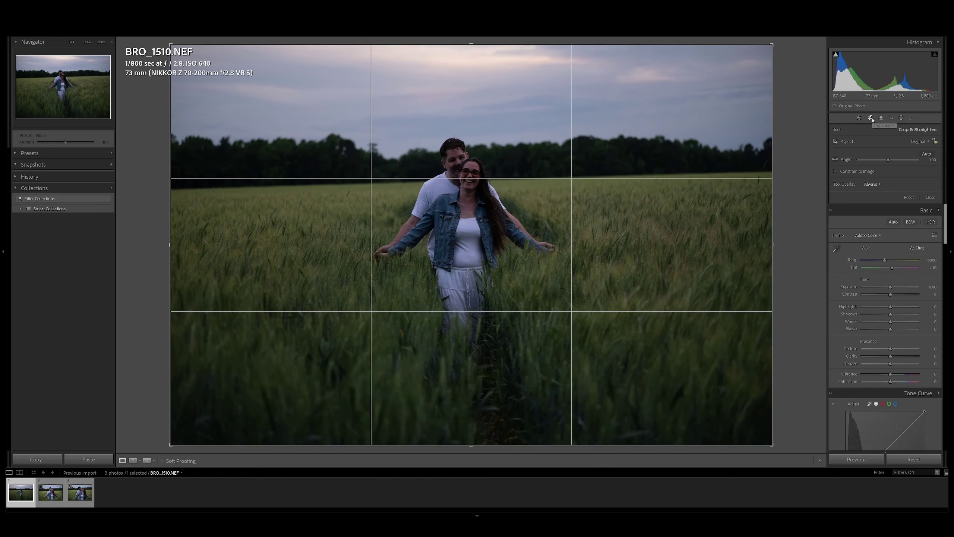
pyautogui.moveTo(800, 178); pyautogui.dragTo(802, 188)
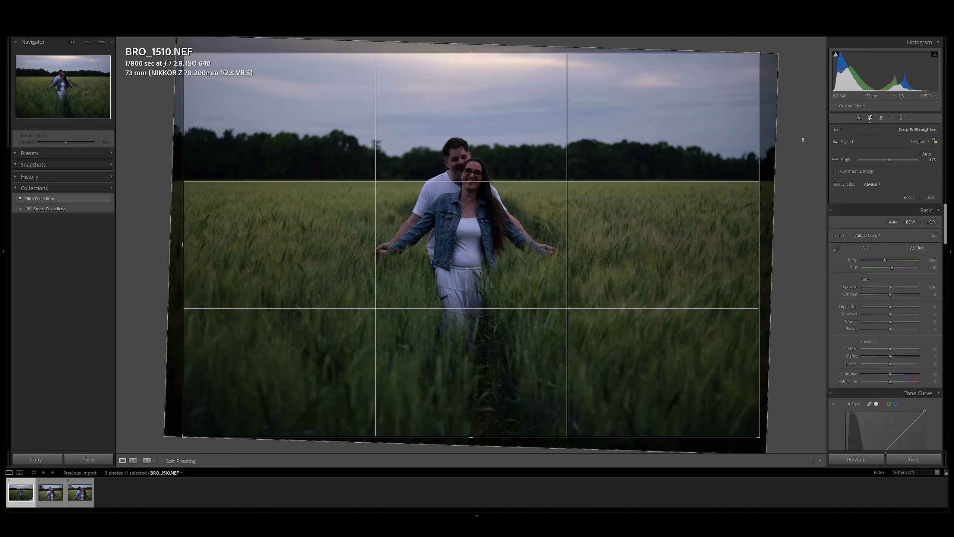
pyautogui.press('Return')
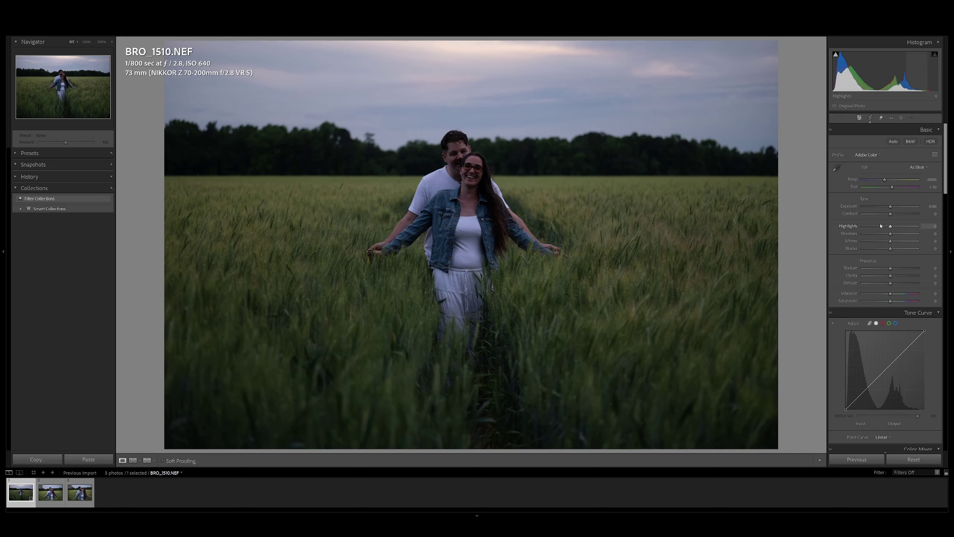
# Compare the Camera Portrait v2 profile with Adobe Color and apply Camera Portrait v2 to the photo
pyautogui.click(878, 155)
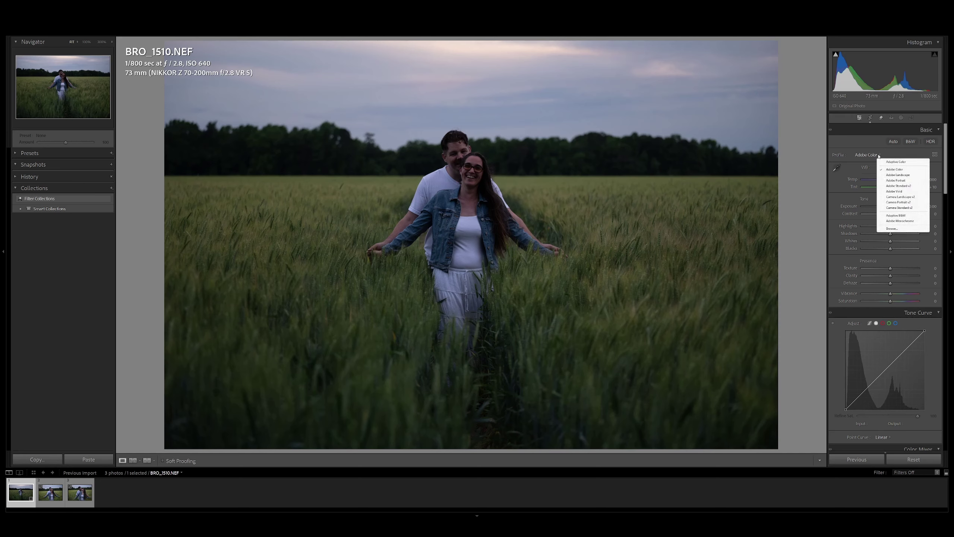
pyautogui.click(892, 203)
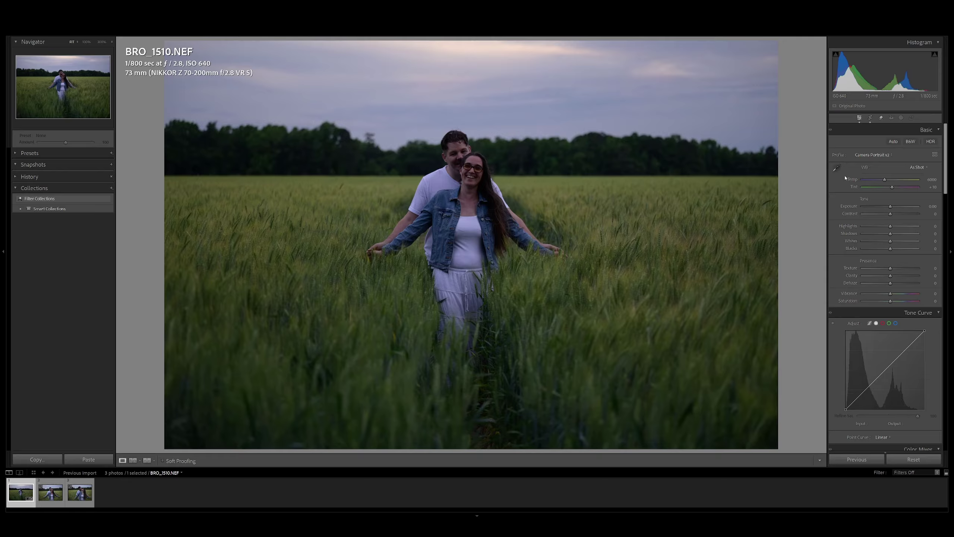
pyautogui.click(883, 155)
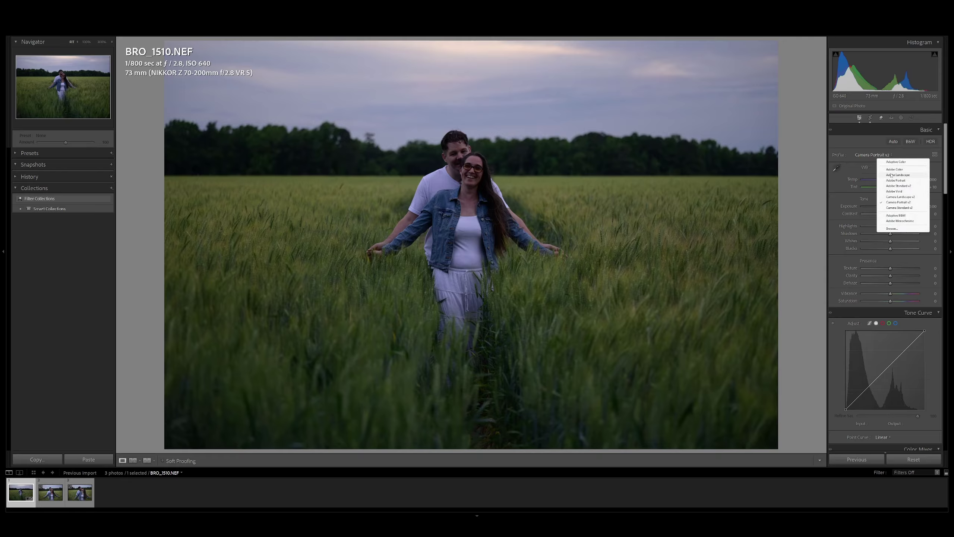
pyautogui.click(893, 171)
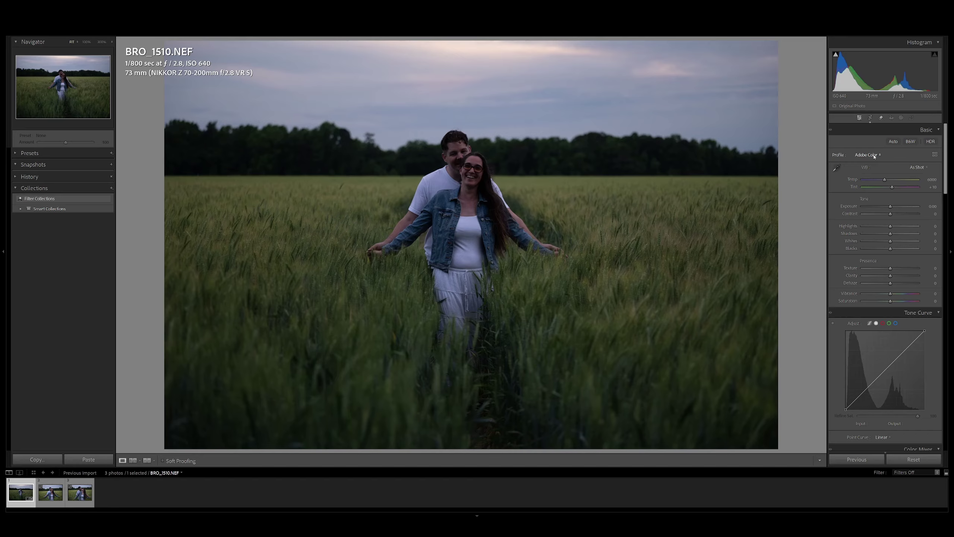
pyautogui.click(874, 158)
pyautogui.click(896, 175)
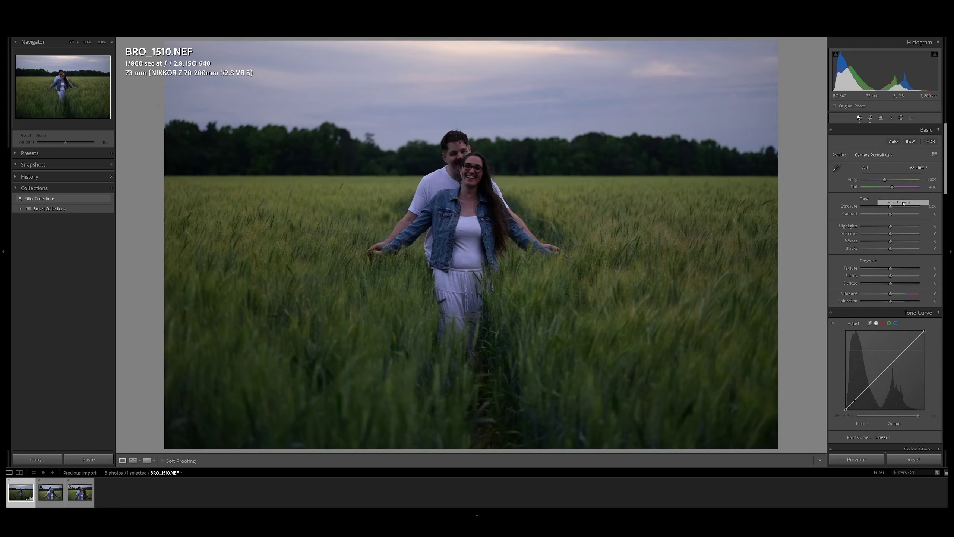
# Enable lens profile corrections and choose Nikon as the lens make
pyautogui.scroll(-10, 862, 248)
pyautogui.scroll(-10, 862, 248)
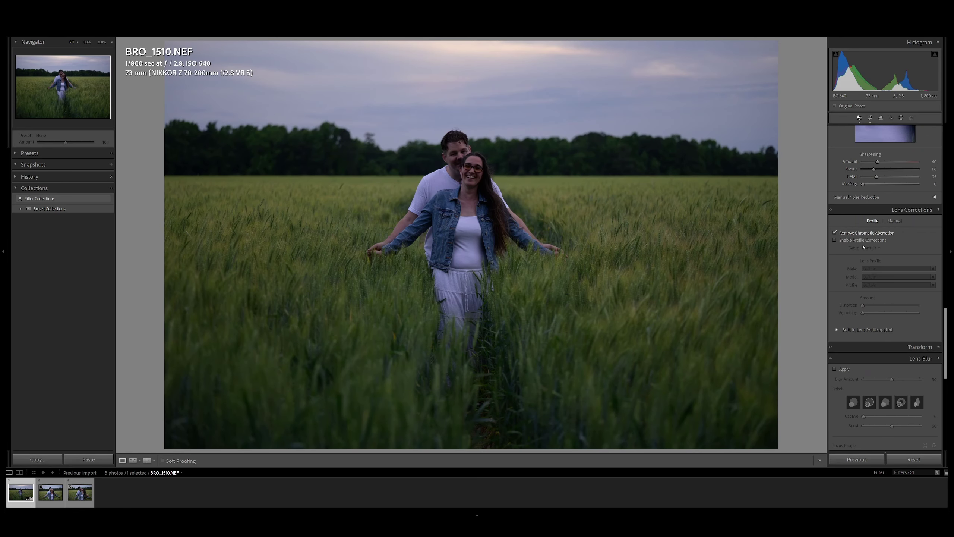
pyautogui.scroll(-3, 863, 247)
pyautogui.scroll(3, 859, 253)
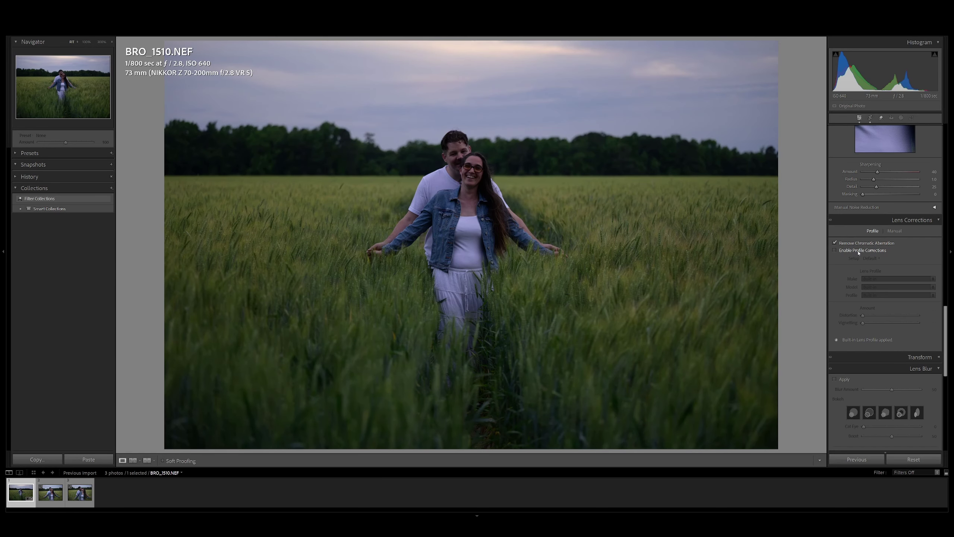
pyautogui.click(859, 251)
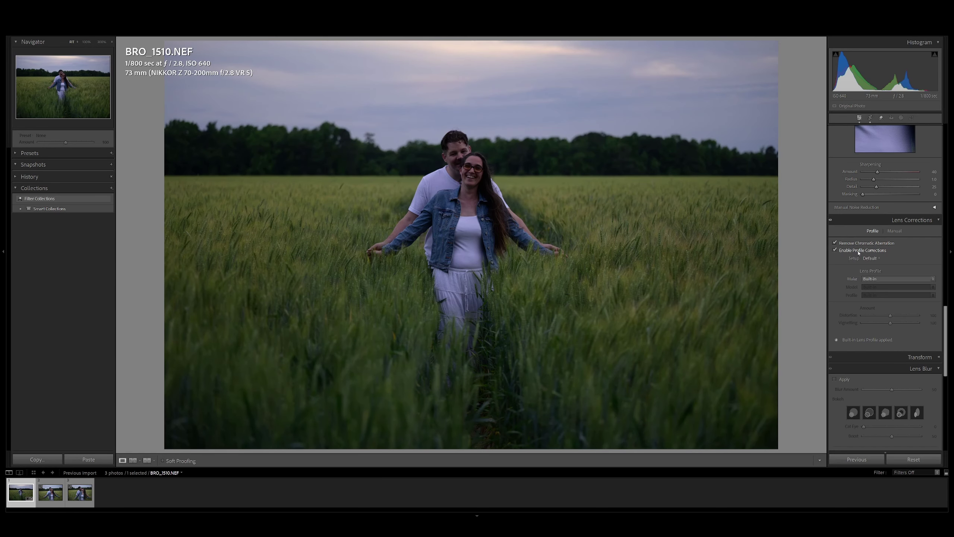
pyautogui.click(878, 280)
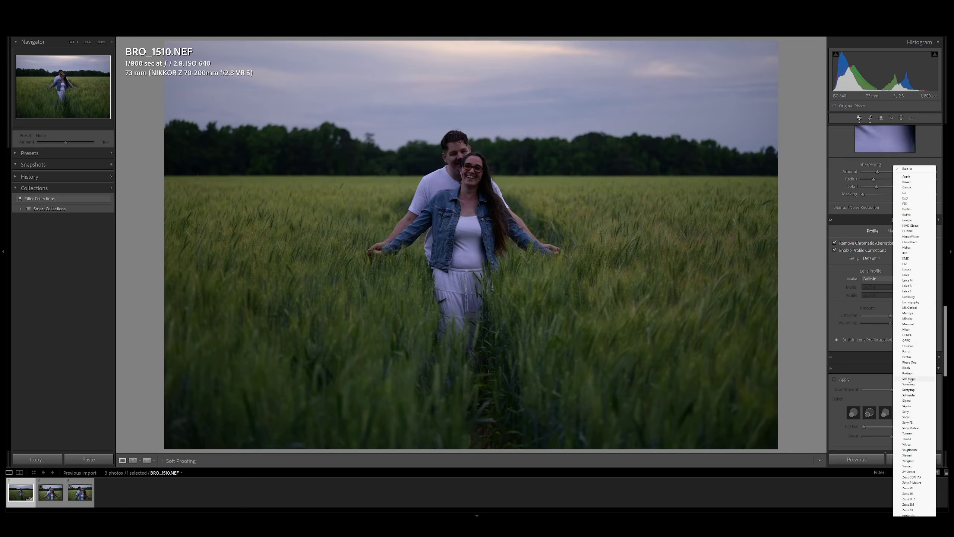
pyautogui.click(906, 329)
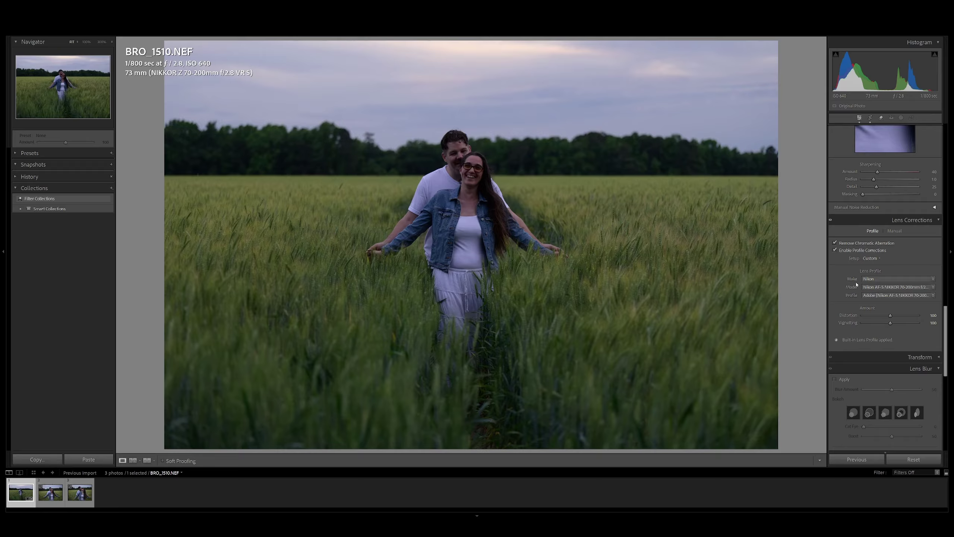
# Set exposure to about +1.11, highlights to -46, shadows to +44, contrast to +19 and the white balance temperature to 6977
pyautogui.scroll(10, 875, 248)
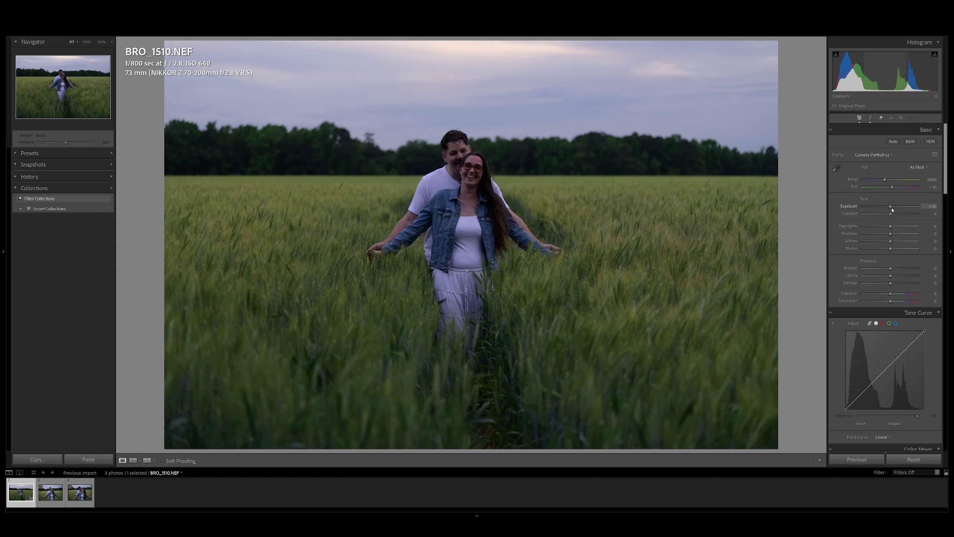
pyautogui.moveTo(892, 210); pyautogui.dragTo(898, 209)
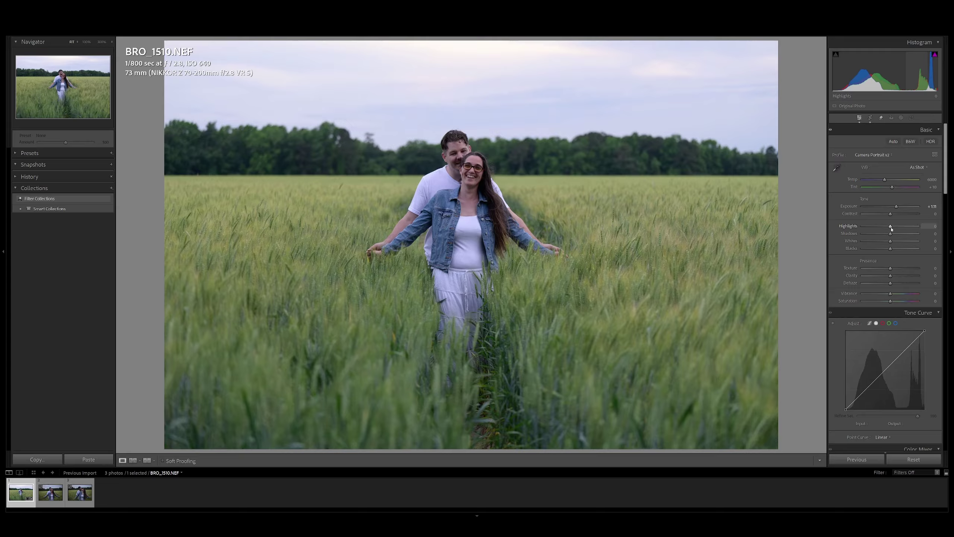
pyautogui.moveTo(891, 229); pyautogui.dragTo(872, 230)
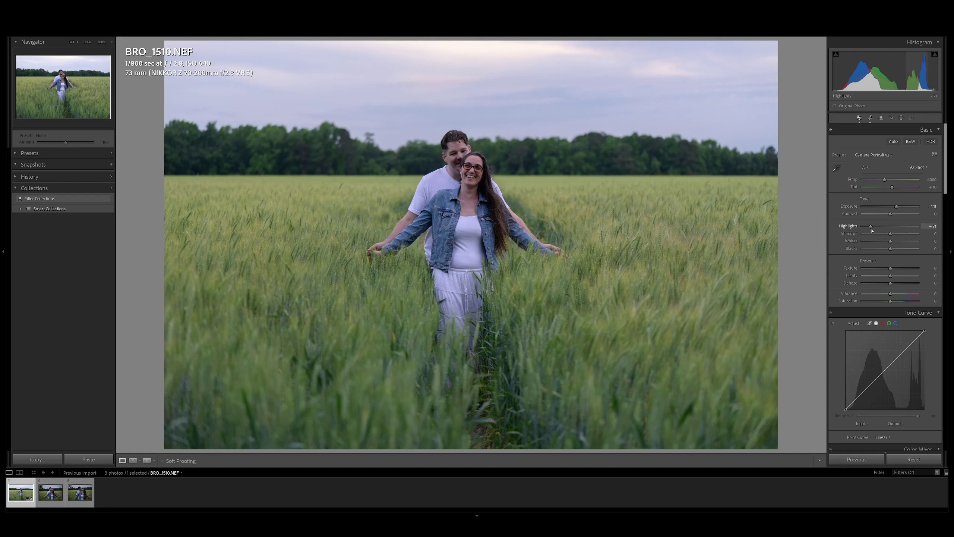
pyautogui.moveTo(872, 231); pyautogui.dragTo(904, 235)
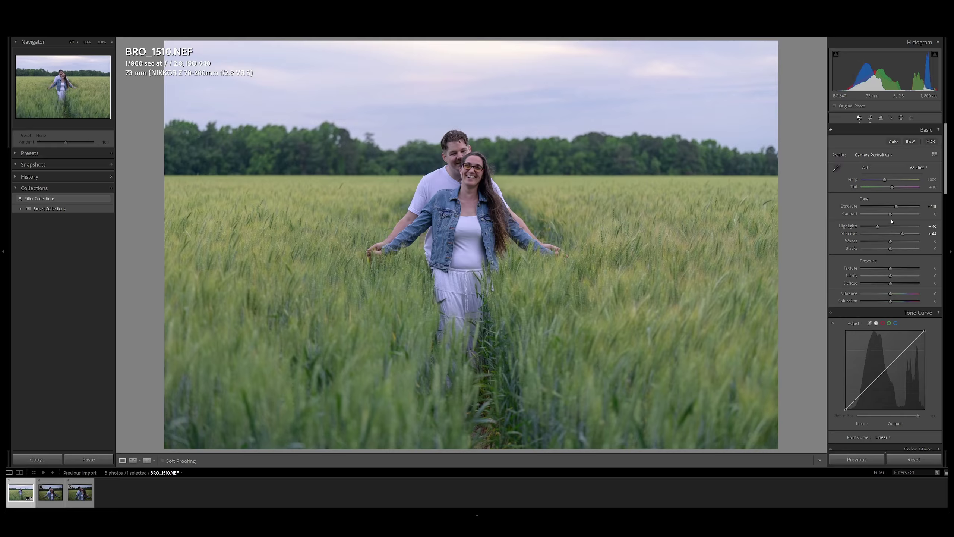
pyautogui.moveTo(891, 216); pyautogui.dragTo(896, 216)
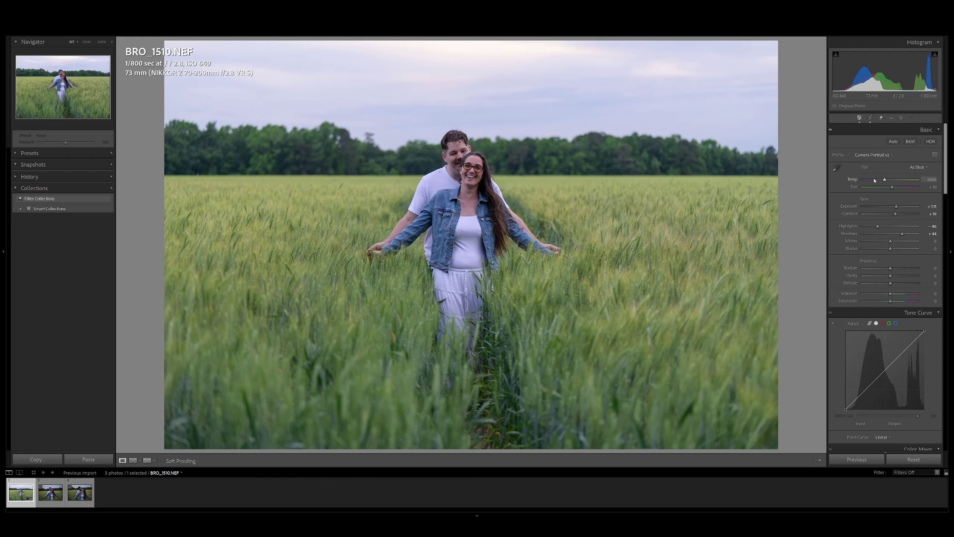
pyautogui.moveTo(885, 180); pyautogui.dragTo(892, 184)
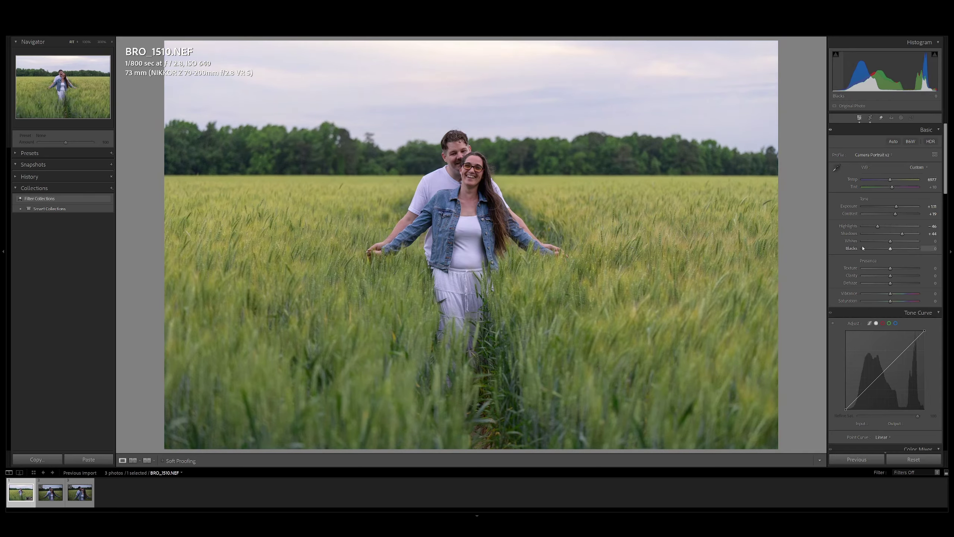
# Set texture to +24, clarity to +10, dehaze to +13, vibrance to +22 and saturation to +15, checking the couple close up
pyautogui.moveTo(891, 269); pyautogui.dragTo(896, 269)
pyautogui.moveTo(891, 278); pyautogui.dragTo(895, 285)
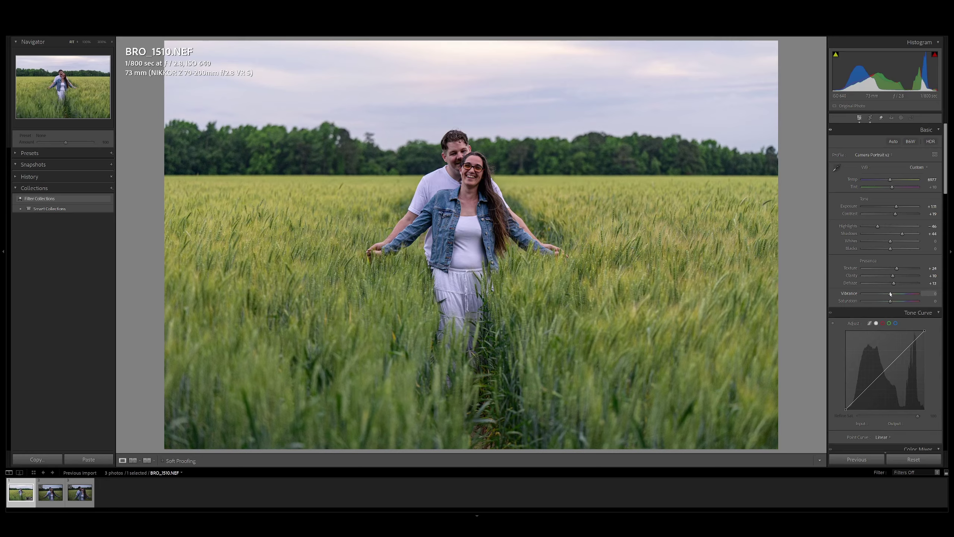
pyautogui.moveTo(892, 294); pyautogui.dragTo(896, 302)
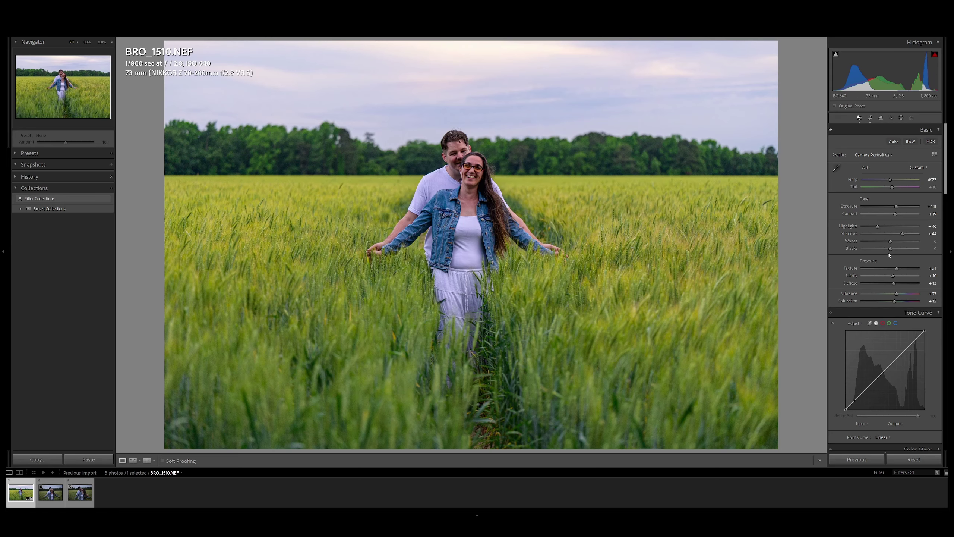
pyautogui.click(444, 158)
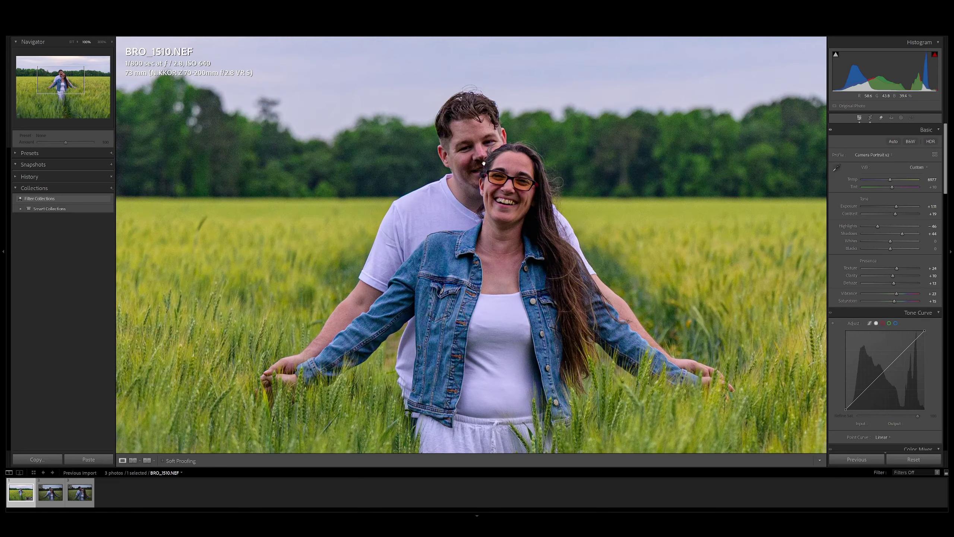
pyautogui.click(517, 164)
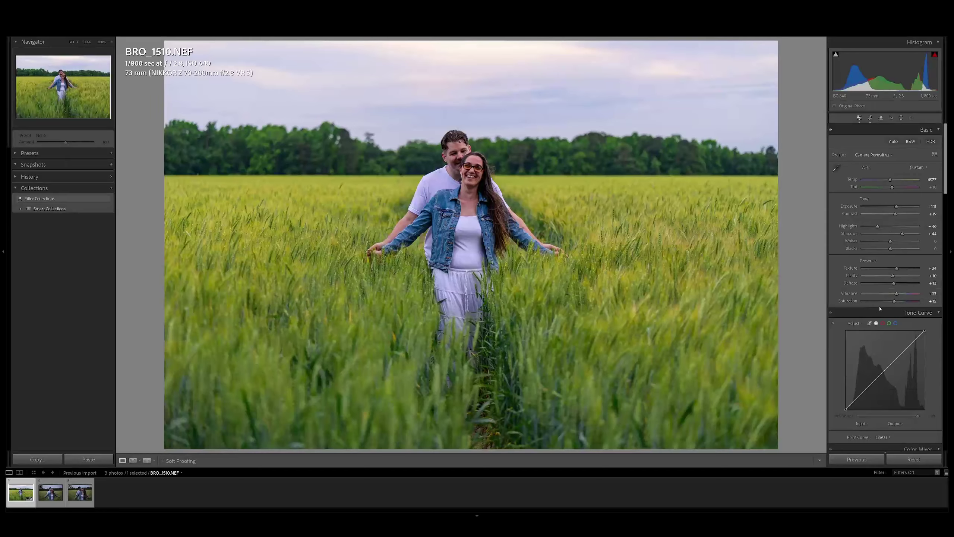
pyautogui.scroll(-3, 888, 294)
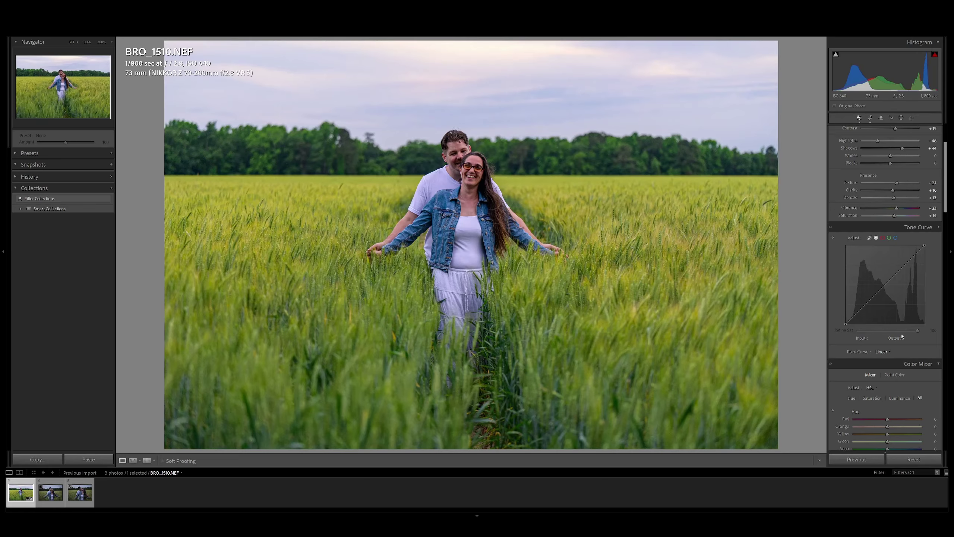
pyautogui.click(885, 352)
pyautogui.click(893, 364)
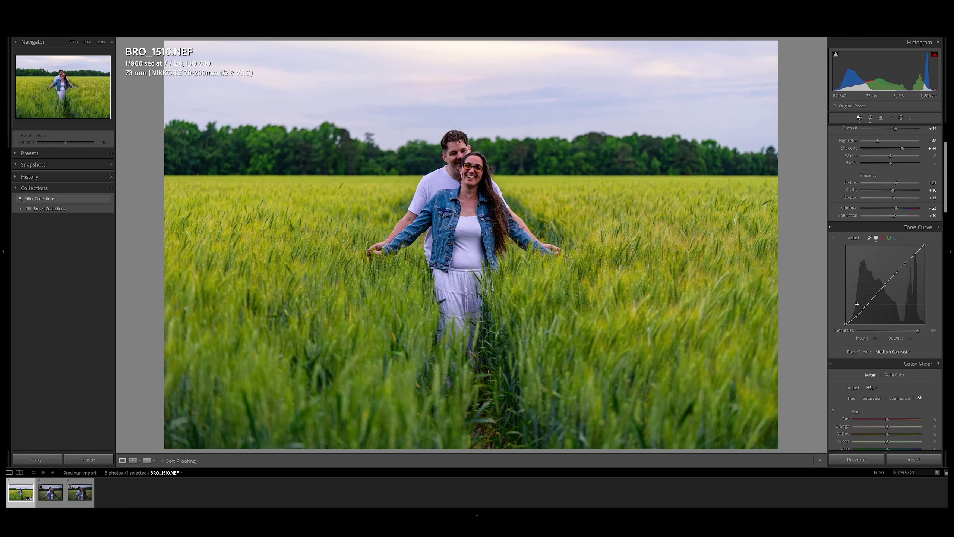
pyautogui.click(892, 351)
pyautogui.click(893, 358)
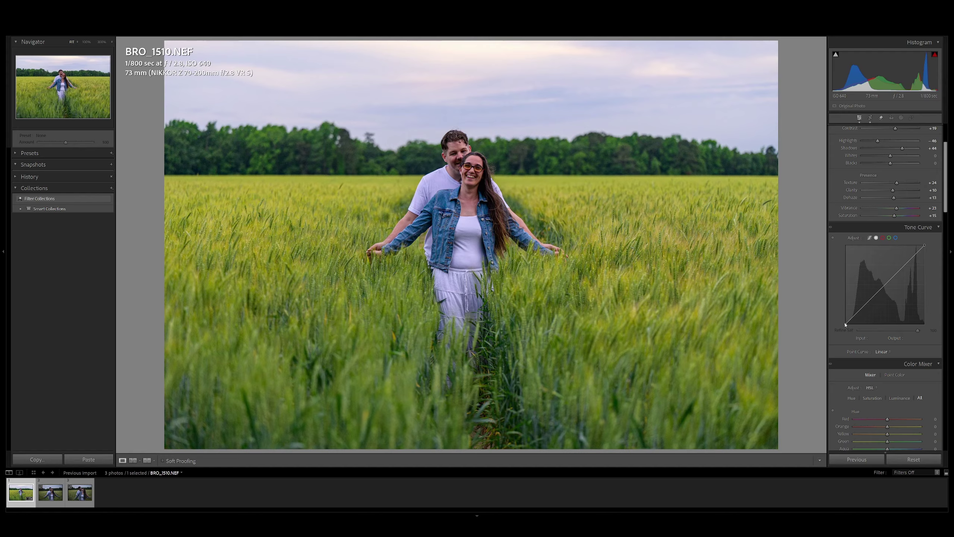
# Shape a custom tone curve with lifted blacks, a shadow point at input 29, output 30, and the white point at input 246
pyautogui.moveTo(845, 324); pyautogui.dragTo(855, 316)
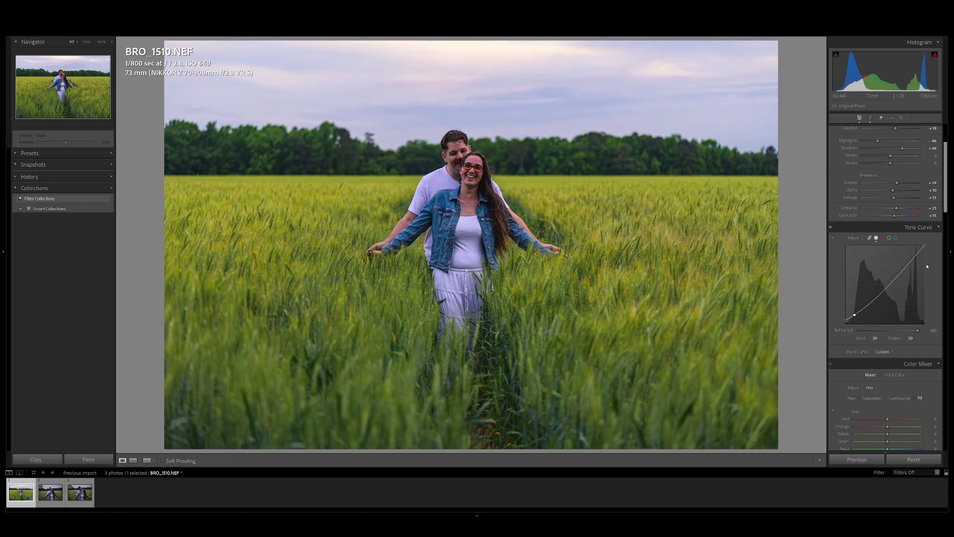
pyautogui.click(830, 227)
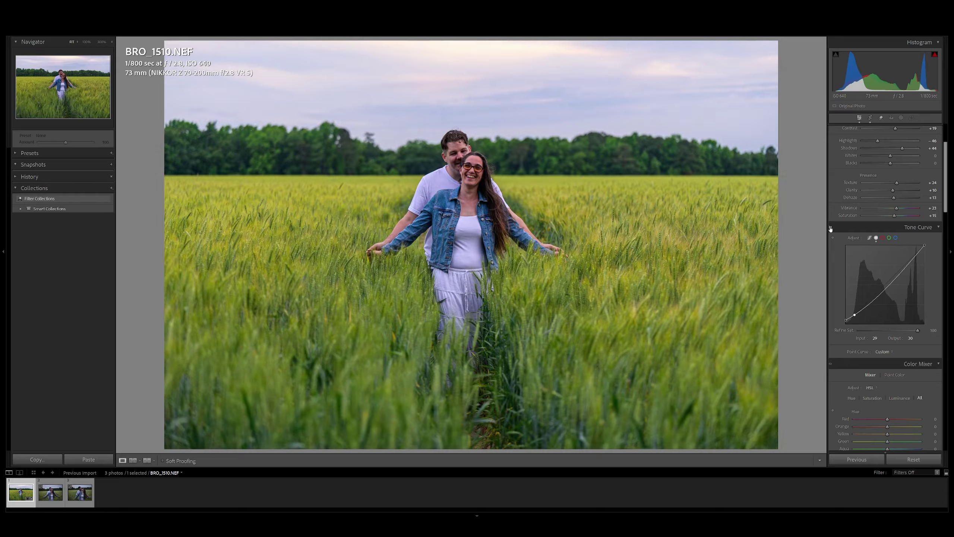
pyautogui.click(830, 228)
pyautogui.click(830, 228)
pyautogui.click(830, 228)
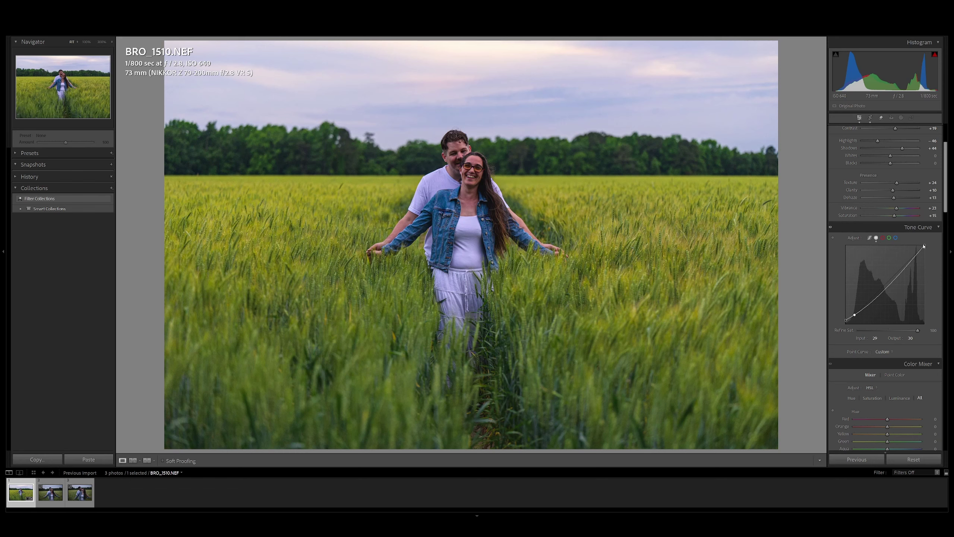
pyautogui.moveTo(924, 244); pyautogui.dragTo(922, 245)
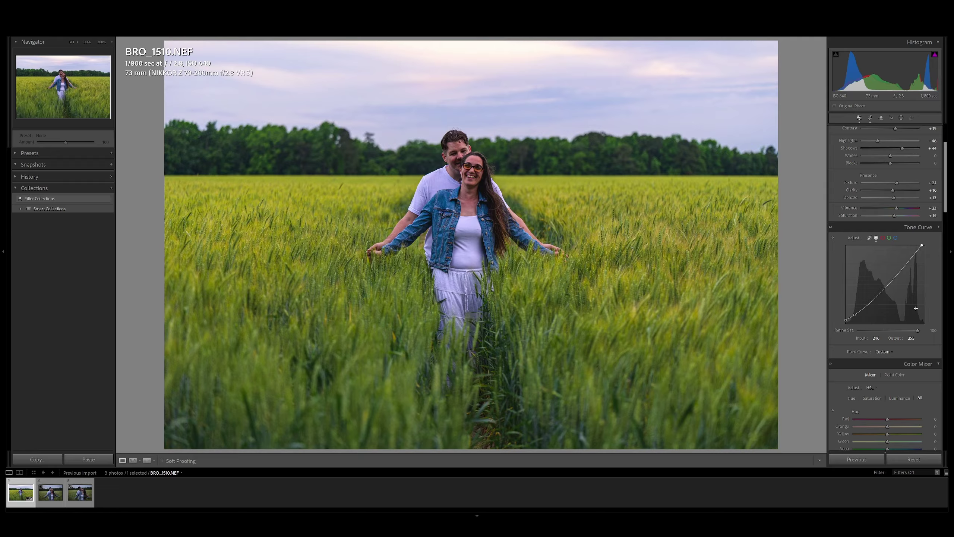
# Color grade the shadows toward a warm yellow-orange, at about hue 45 and saturation 46
pyautogui.scroll(-10, 925, 297)
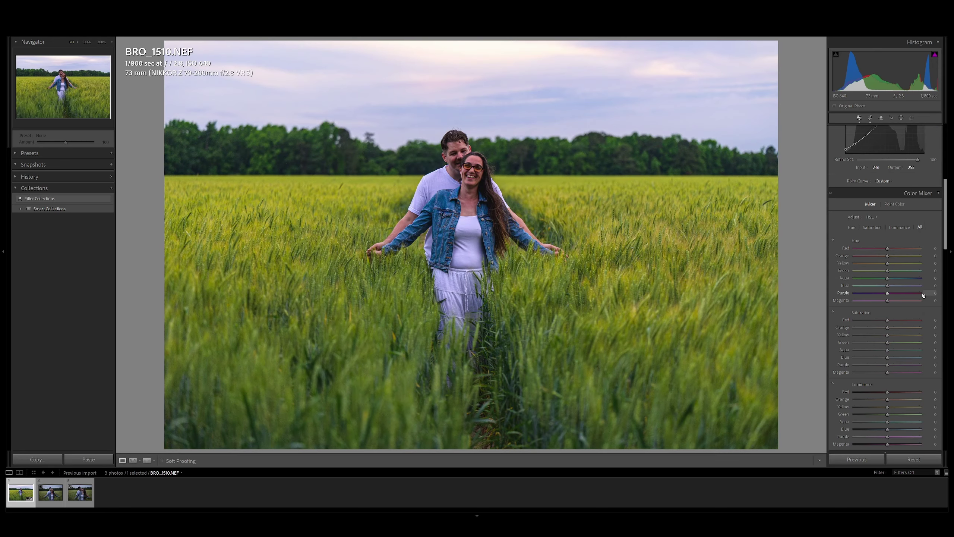
pyautogui.scroll(2, 924, 297)
pyautogui.scroll(-5, 884, 280)
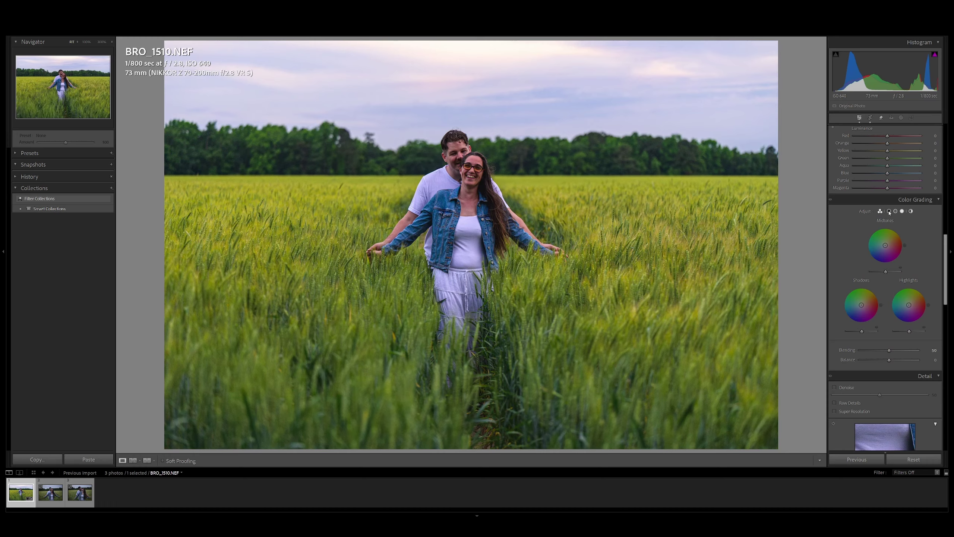
pyautogui.click(889, 212)
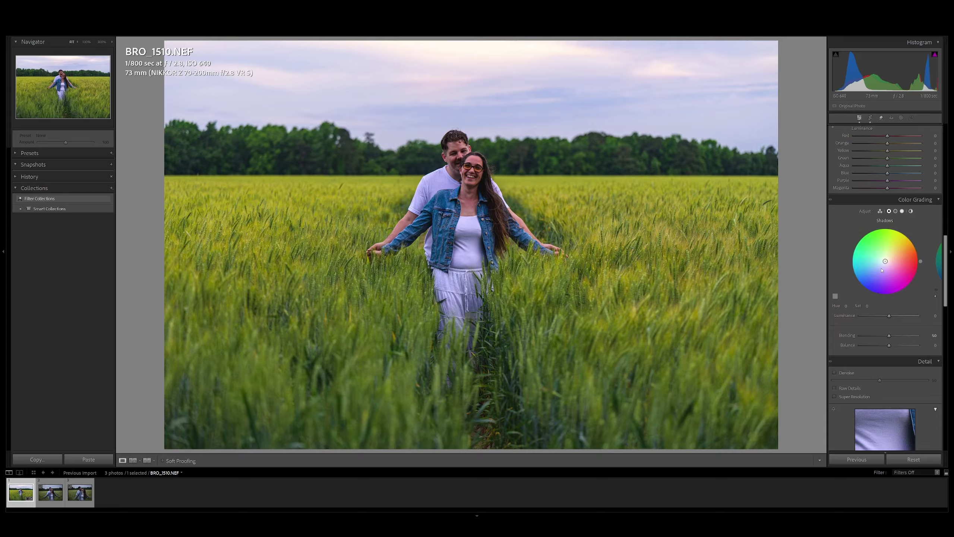
pyautogui.moveTo(885, 262); pyautogui.dragTo(895, 250)
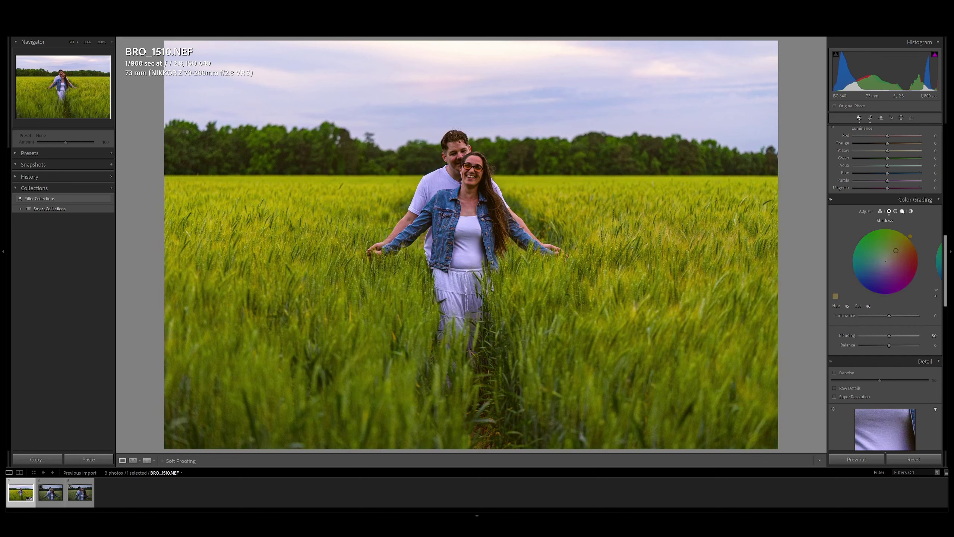
# Try grading the midtones at about hue 39, saturation 13, and the highlights first blue, then warm yellow at about hue 46
pyautogui.click(896, 211)
pyautogui.moveTo(886, 262); pyautogui.dragTo(888, 258)
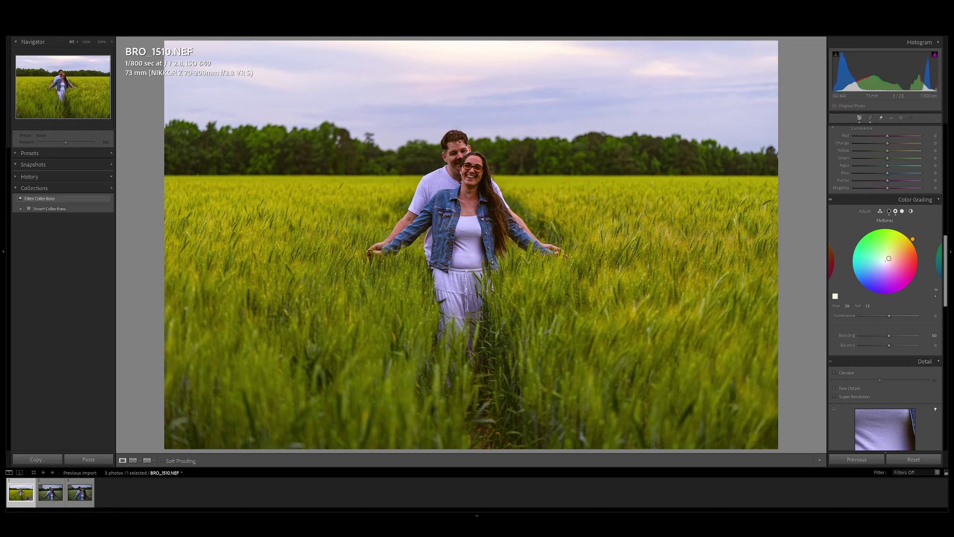
pyautogui.click(902, 211)
pyautogui.moveTo(883, 262); pyautogui.dragTo(875, 269)
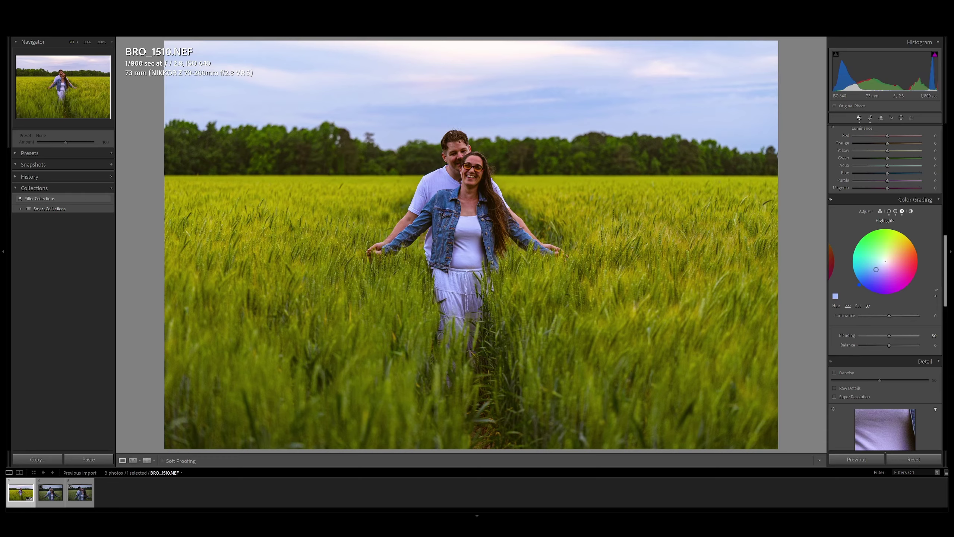
pyautogui.moveTo(876, 269); pyautogui.dragTo(892, 253)
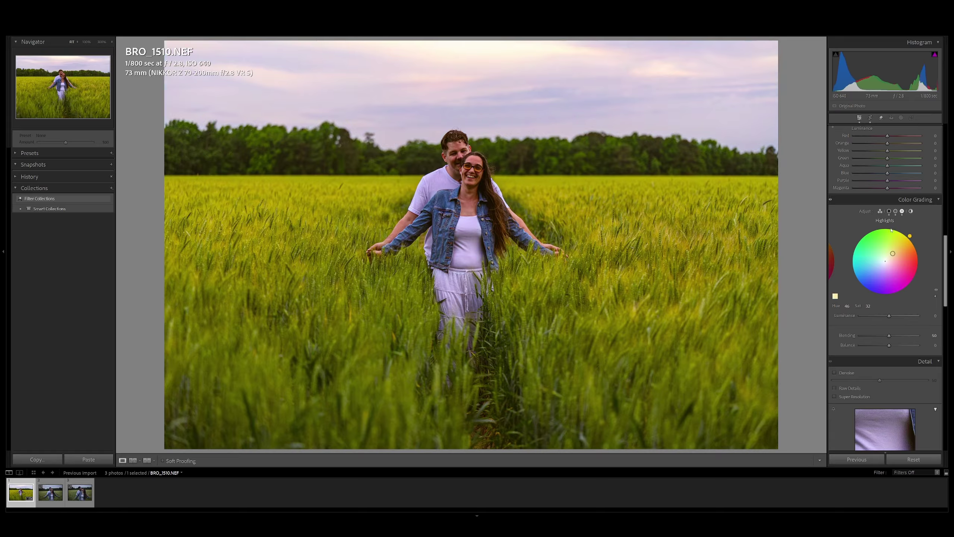
# Color grade the shadows cool blue at about hue 210, saturation 20, and the midtones warm at hue 39, saturation 21
pyautogui.click(888, 211)
pyautogui.moveTo(893, 253); pyautogui.dragTo(878, 265)
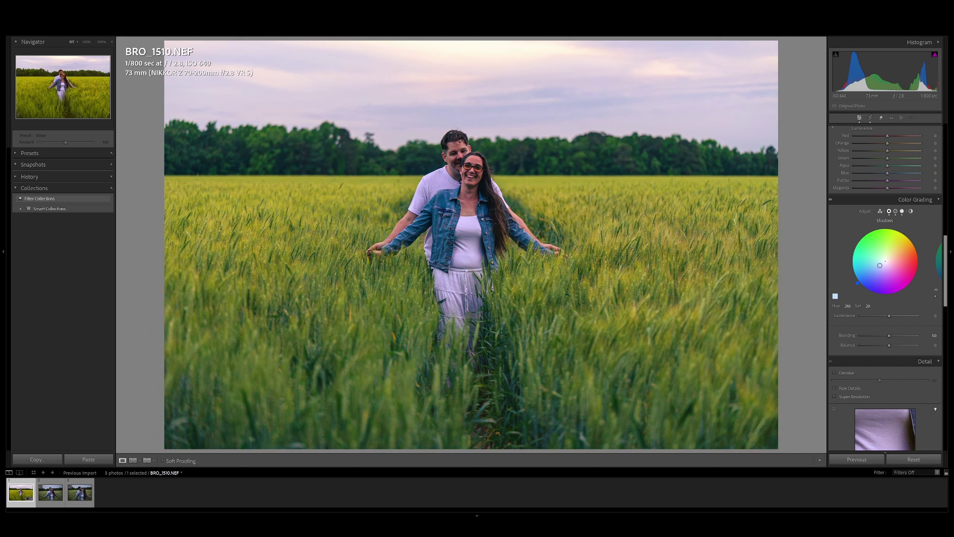
pyautogui.click(896, 211)
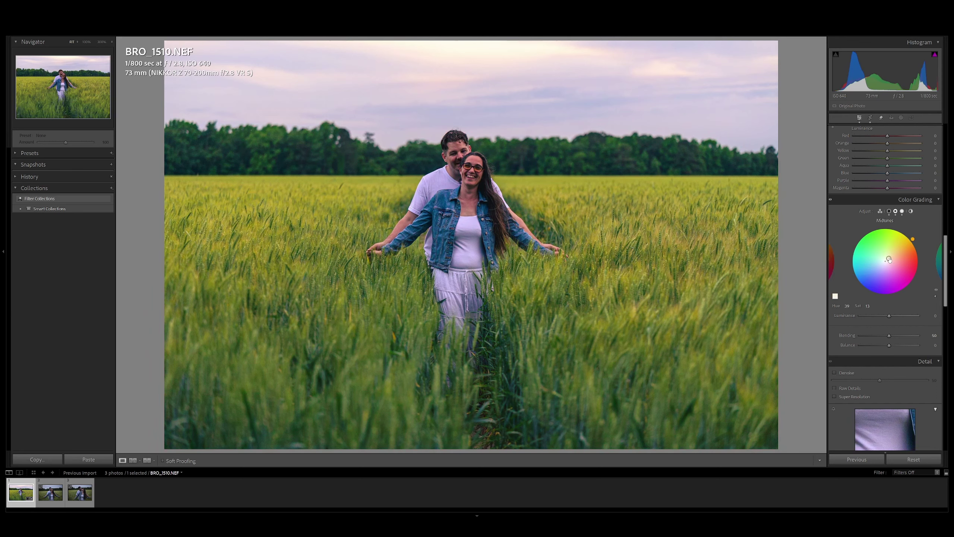
pyautogui.moveTo(889, 260); pyautogui.dragTo(890, 257)
pyautogui.click(830, 200)
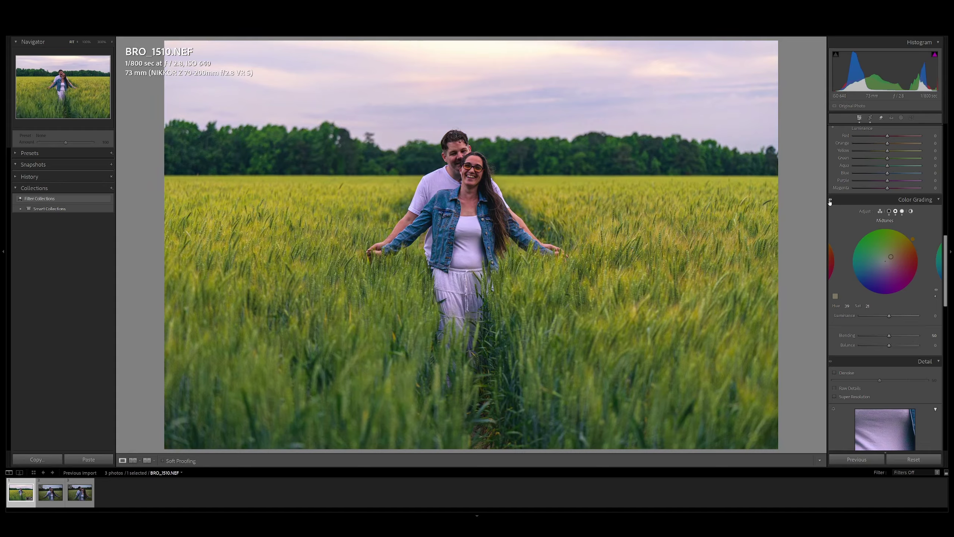
# Grade the highlights orange at hue 33, saturation 49, raise luminance and blending, set balance to +21, and compare with the unedited photo
pyautogui.click(902, 212)
pyautogui.click(893, 257)
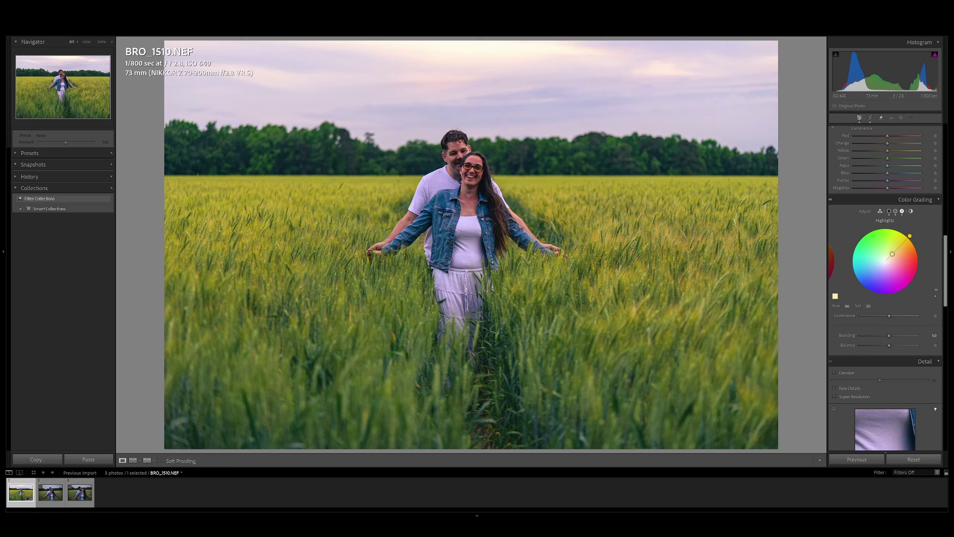
pyautogui.moveTo(894, 253); pyautogui.dragTo(894, 255)
pyautogui.moveTo(895, 256); pyautogui.dragTo(899, 253)
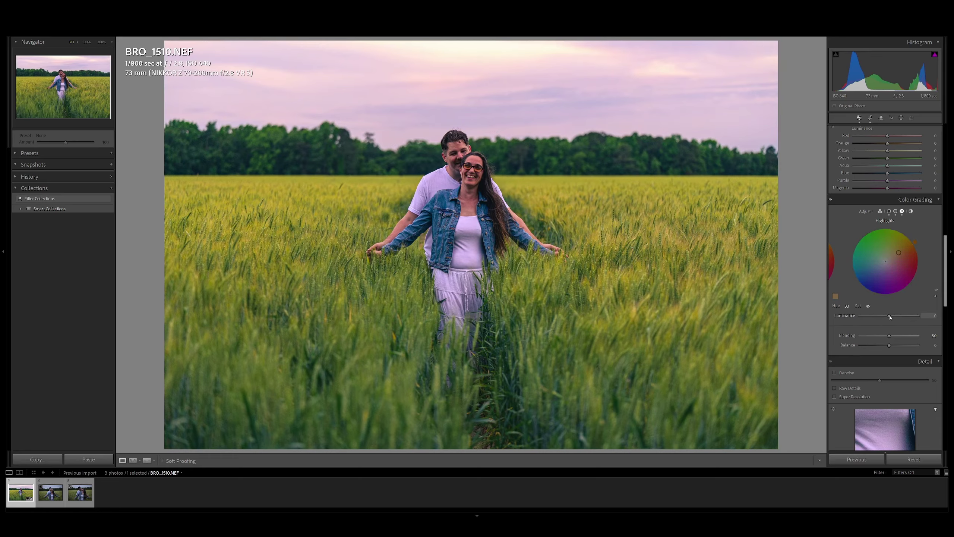
pyautogui.moveTo(889, 317); pyautogui.dragTo(897, 347)
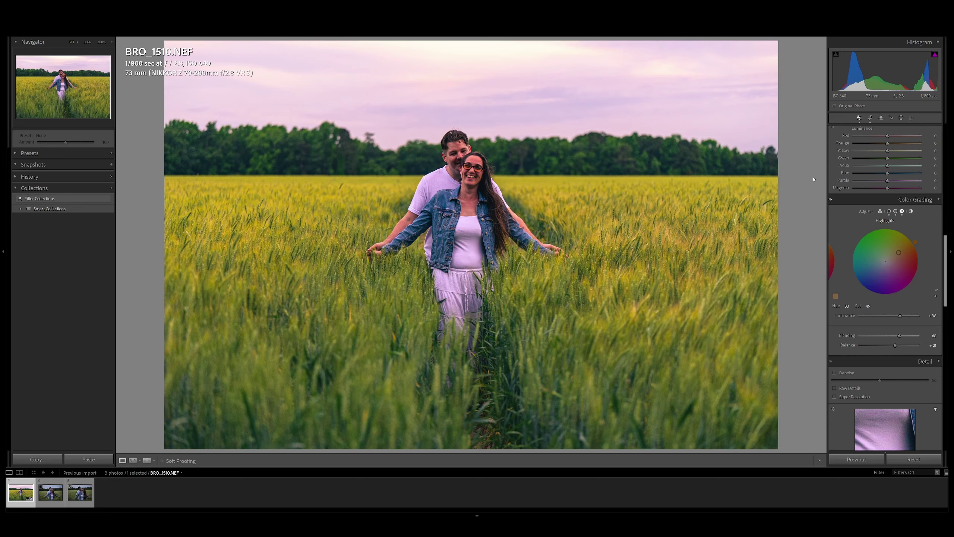
pyautogui.press('\\')
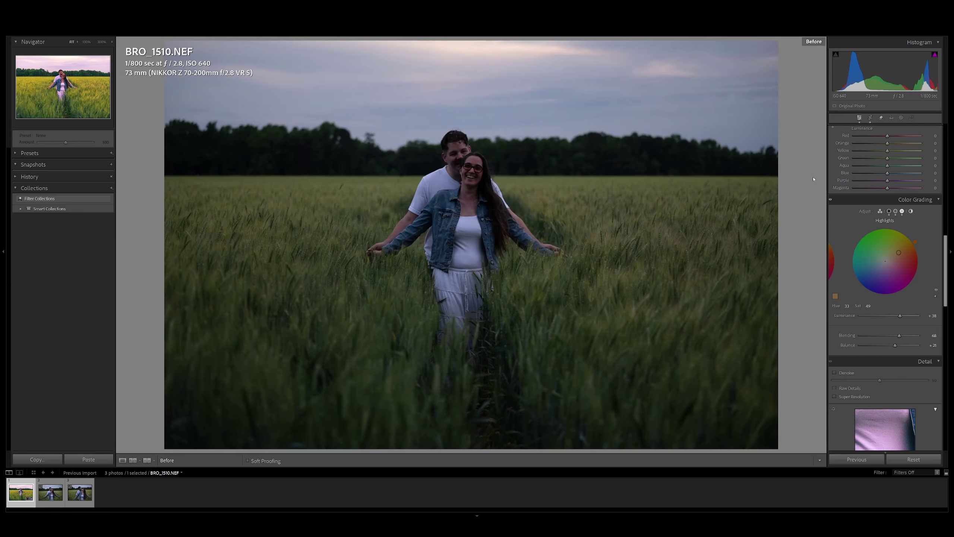
pyautogui.press('\\')
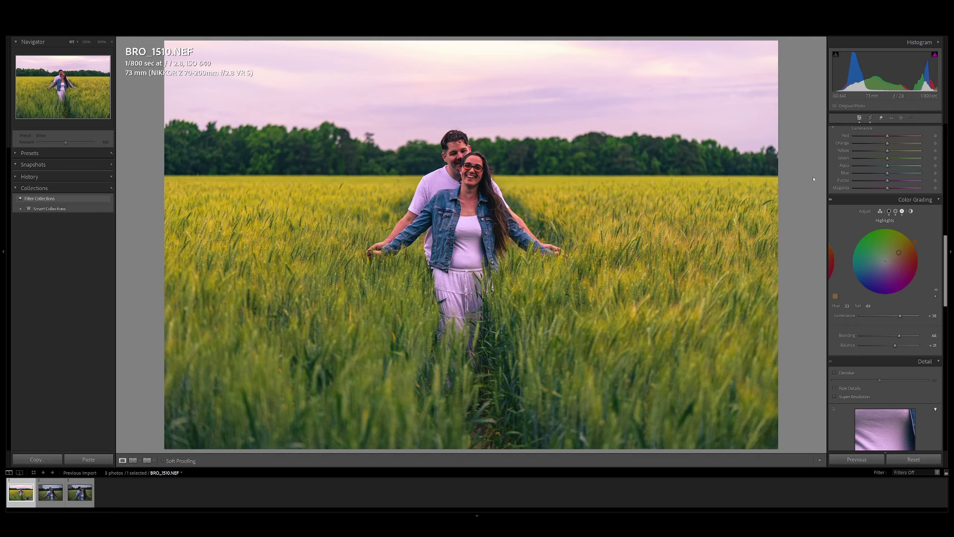
pyautogui.press('\\')
pyautogui.press('\\')
# Add a subtle dark post-crop vignette of about -13 and raise the blue primary saturation in the calibration
pyautogui.scroll(-5, 841, 293)
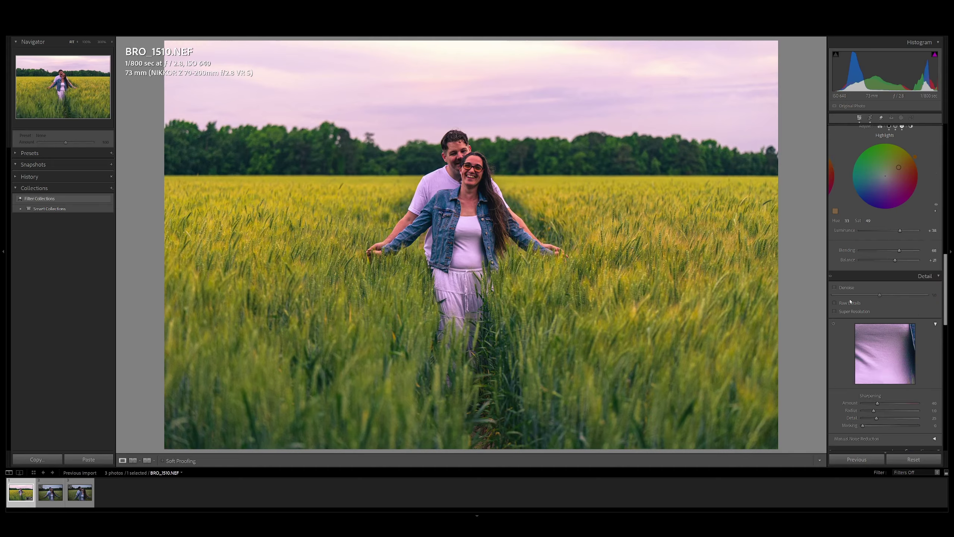
pyautogui.scroll(-10, 842, 287)
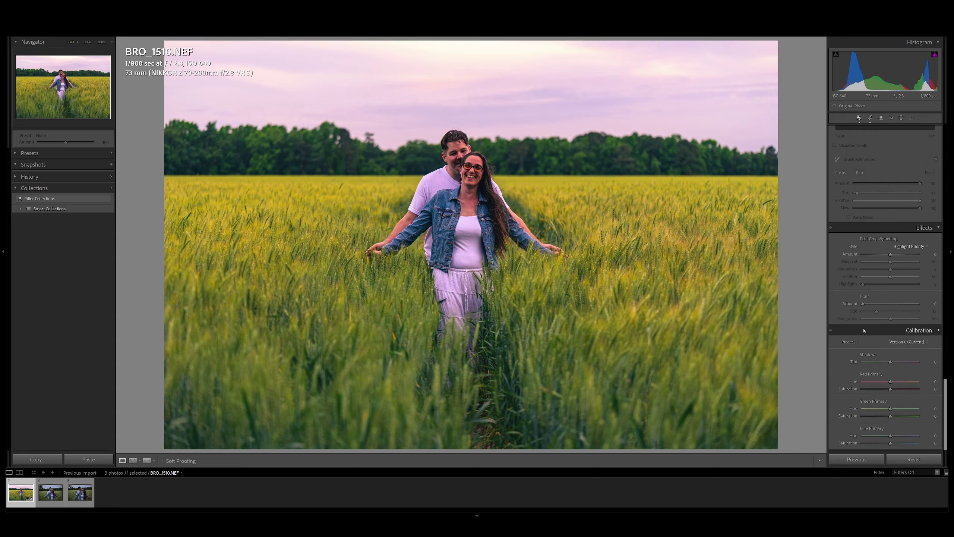
pyautogui.moveTo(891, 256); pyautogui.dragTo(888, 258)
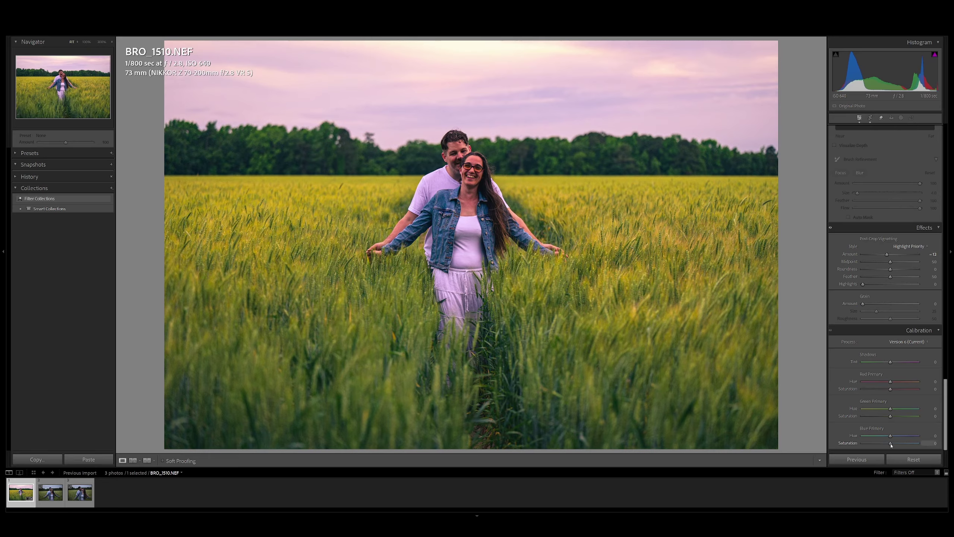
pyautogui.moveTo(892, 445); pyautogui.dragTo(894, 446)
# Create one mask covering both Person 1 and Person 2 with the Entire Person option
pyautogui.scroll(15, 864, 338)
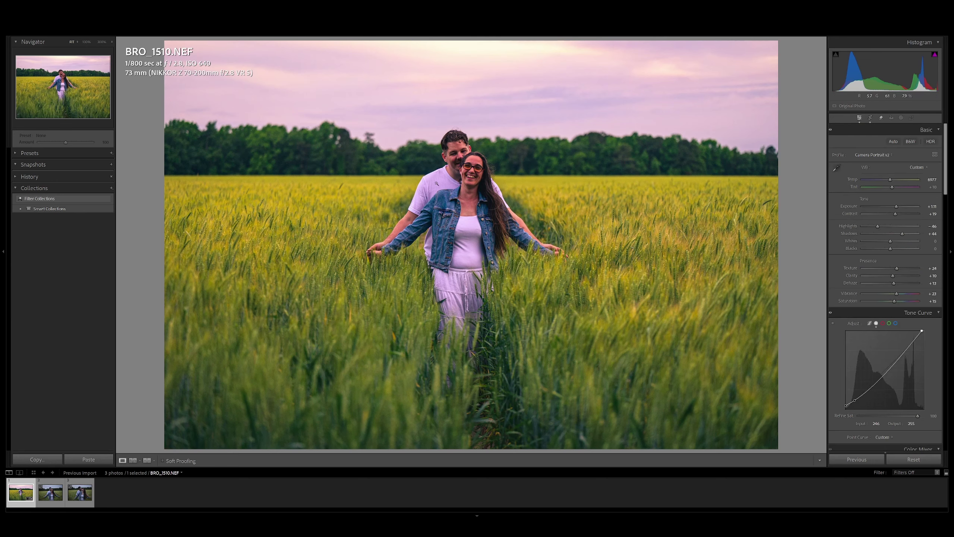
pyautogui.click(901, 119)
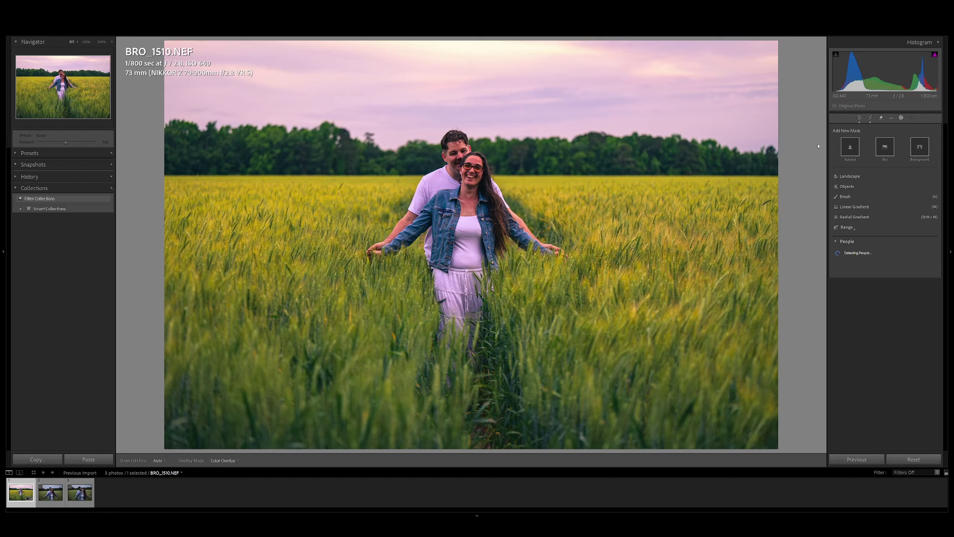
pyautogui.click(866, 256)
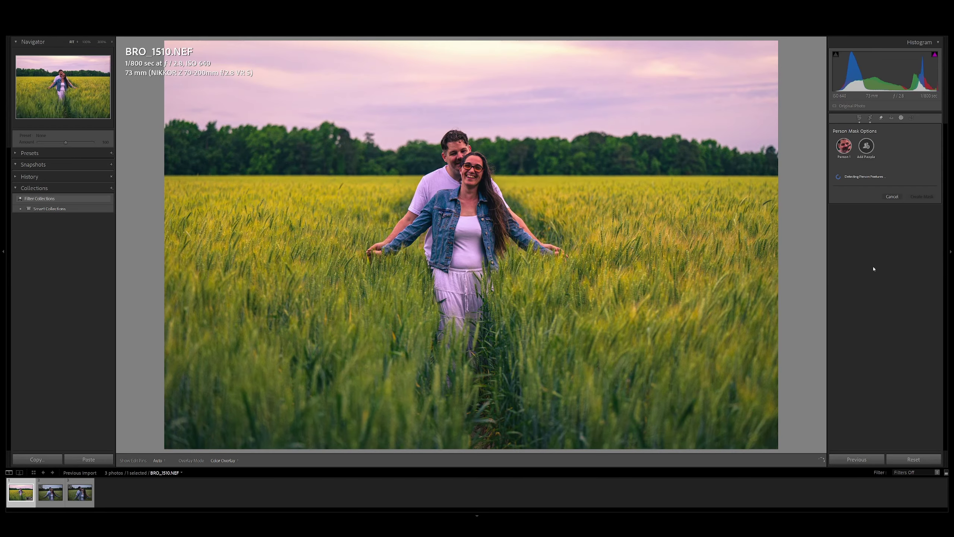
pyautogui.click(867, 147)
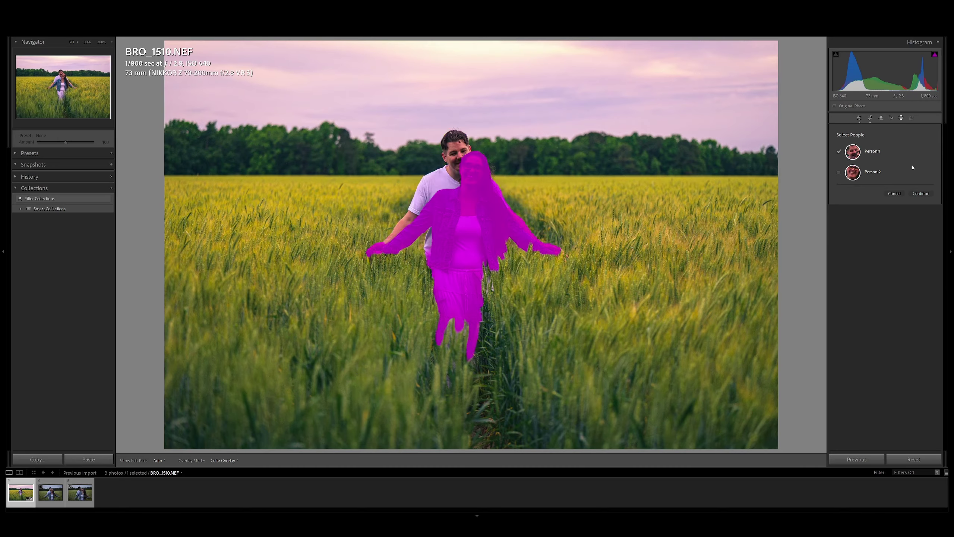
pyautogui.click(839, 173)
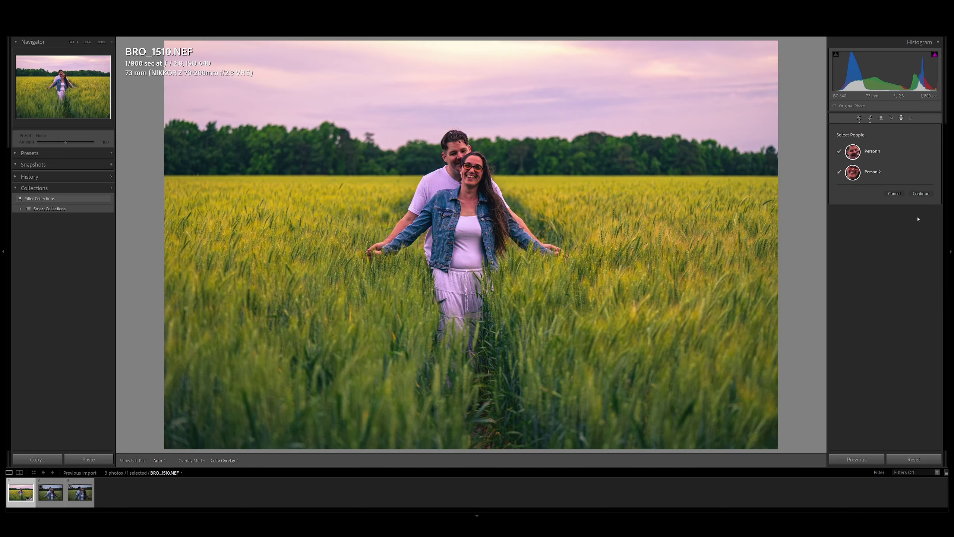
pyautogui.click(922, 194)
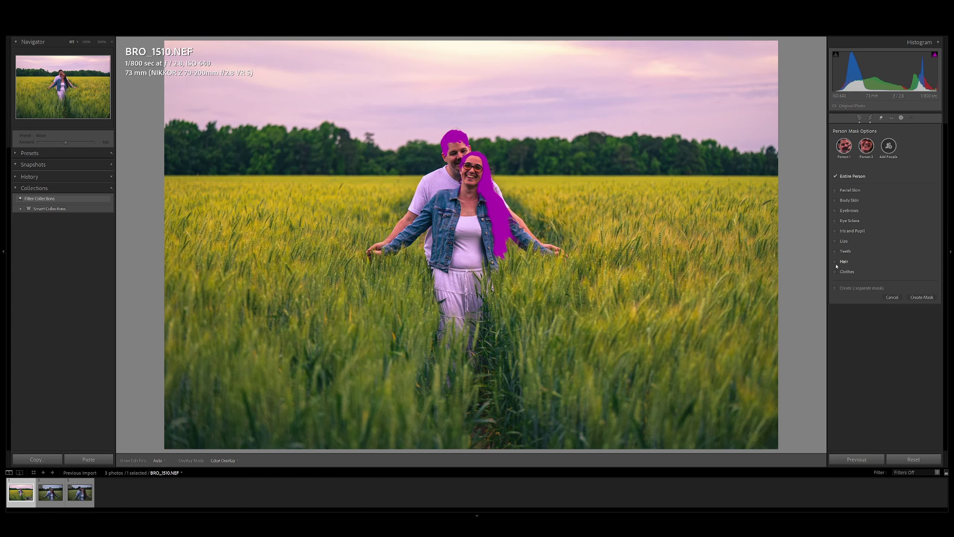
pyautogui.click(922, 297)
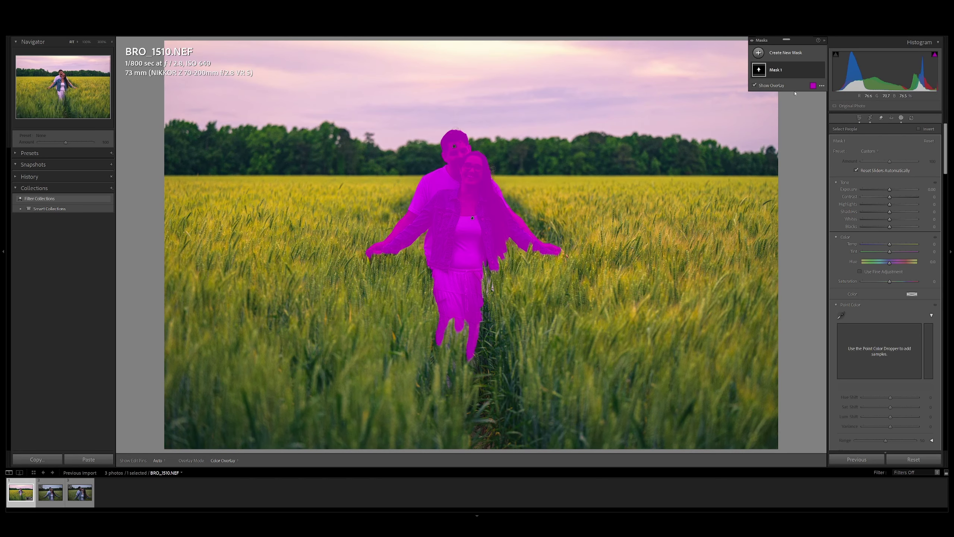
# Rename the mask covering the couple to People
pyautogui.doubleClick(778, 70)
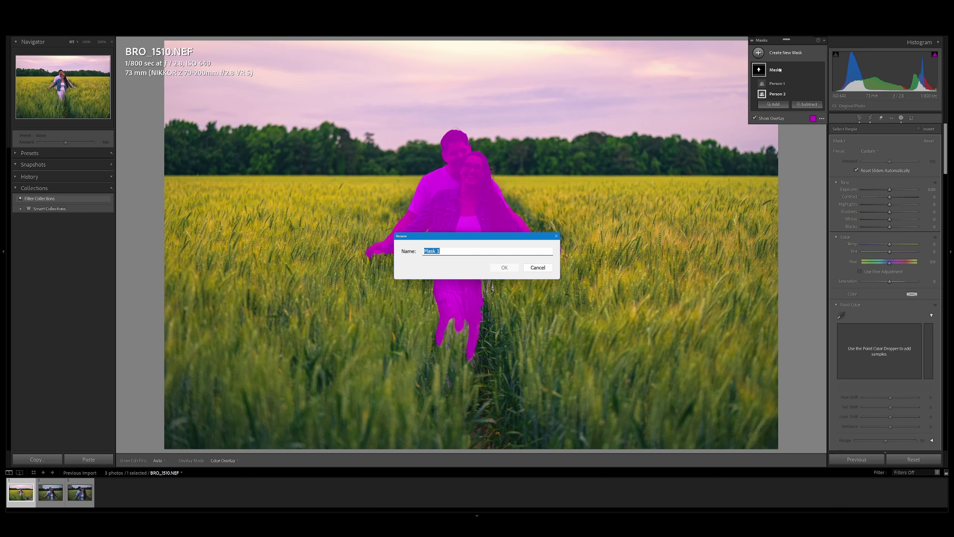
pyautogui.write('Peop')
pyautogui.press('BackSpace')
pyautogui.press('BackSpace')
pyautogui.press('BackSpace')
pyautogui.write('eople')
pyautogui.press('Return')
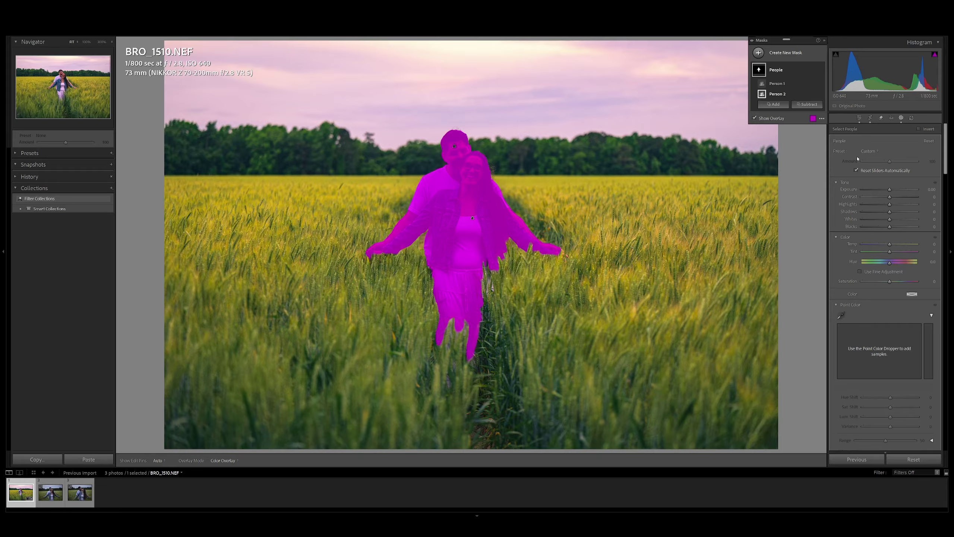
# Create a separate mask from the automatic background selection and name it Background
pyautogui.click(807, 104)
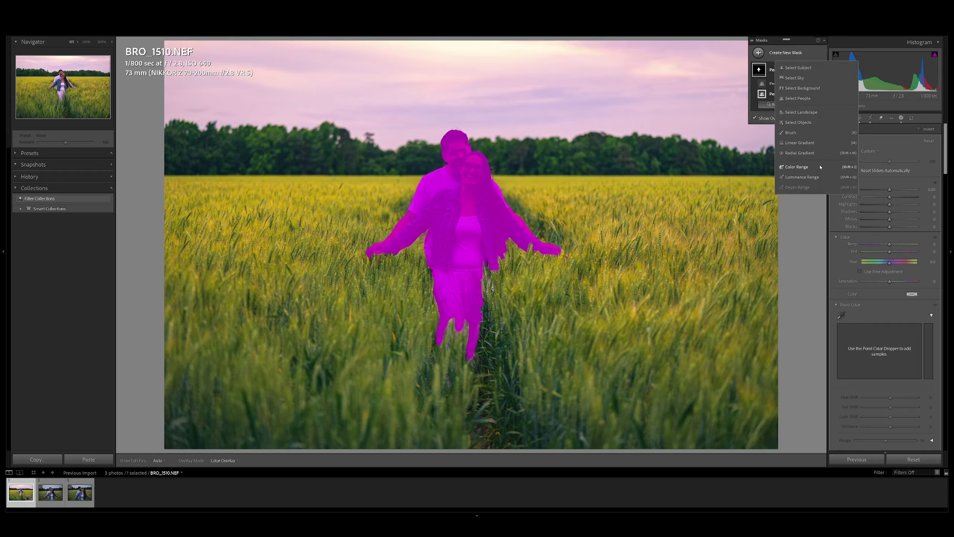
pyautogui.click(803, 88)
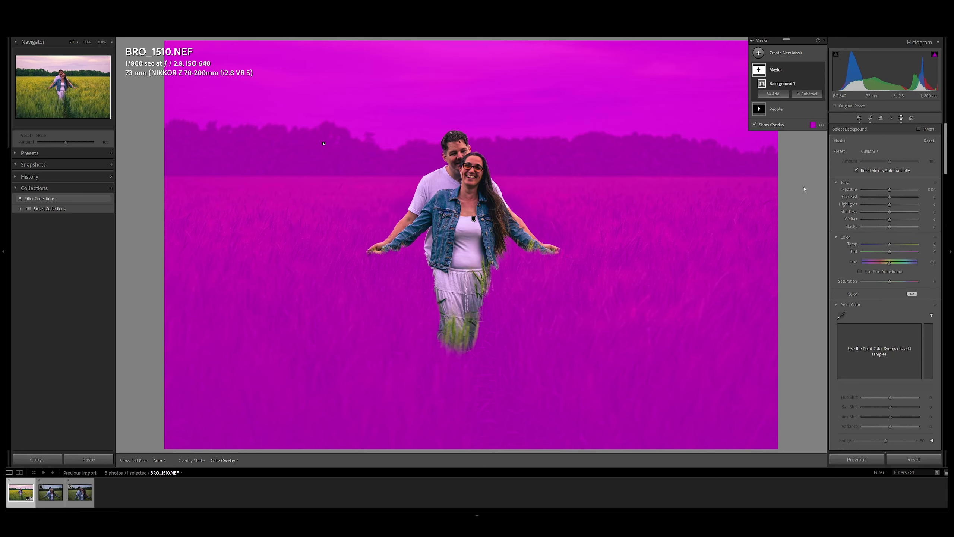
pyautogui.doubleClick(775, 70)
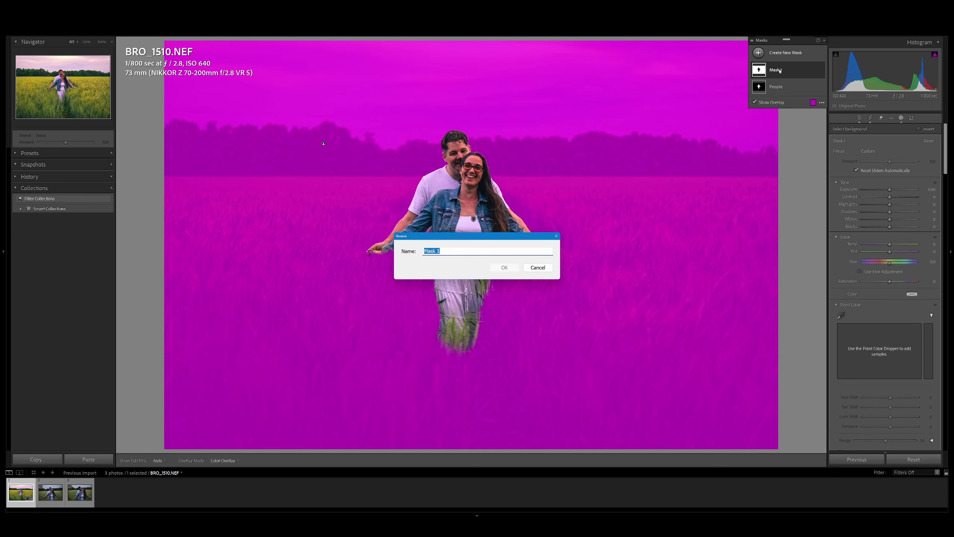
pyautogui.write('Background')
pyautogui.press('Return')
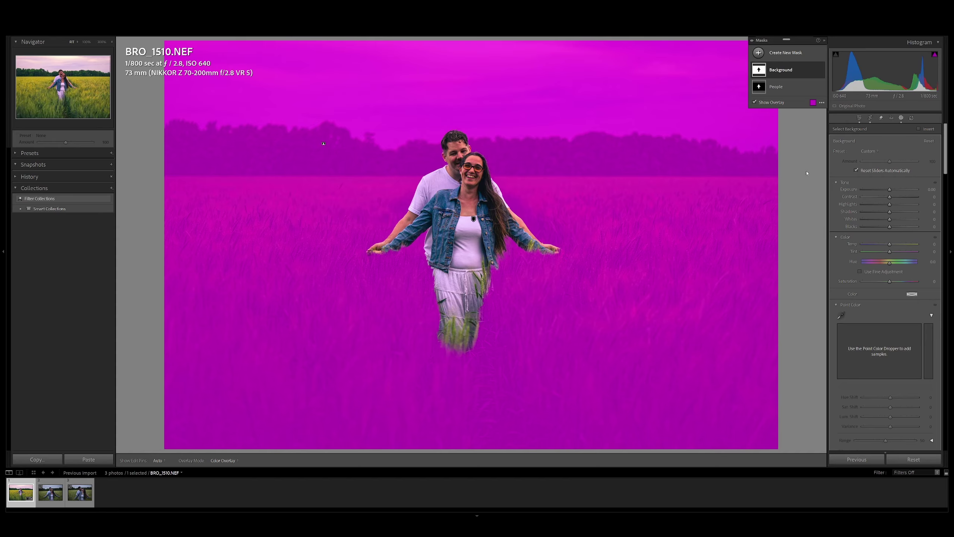
# Adjust the Background mask to exposure -0.22, contrast 4, highlights -12, whites about 40, temperature 12 and saturation 6, with lower texture and slightly more dehaze
pyautogui.press('o')
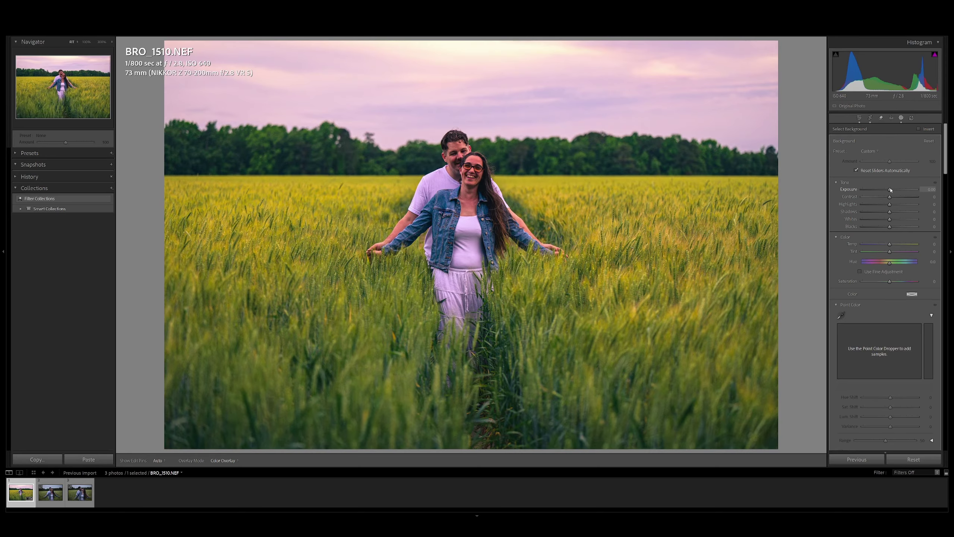
pyautogui.moveTo(890, 190); pyautogui.dragTo(889, 190)
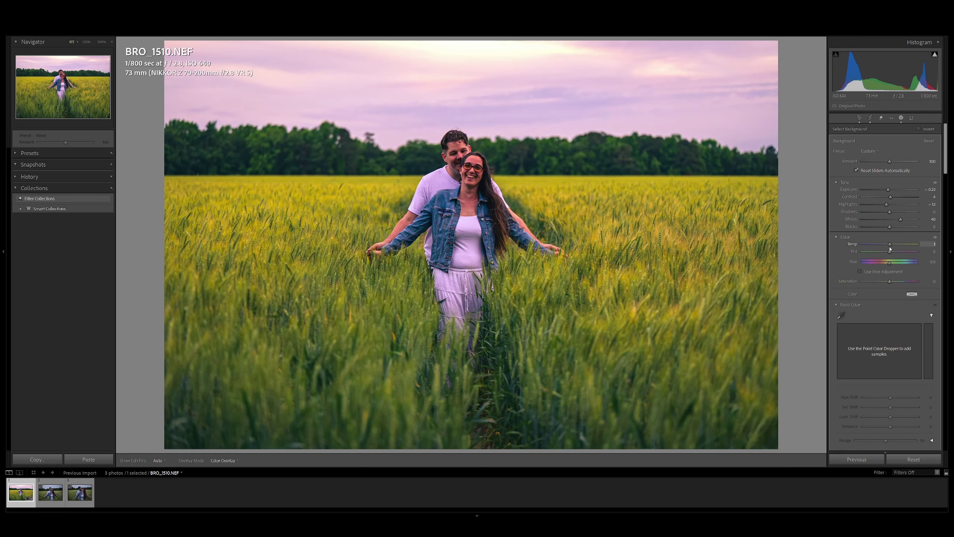
pyautogui.moveTo(889, 248); pyautogui.dragTo(893, 248)
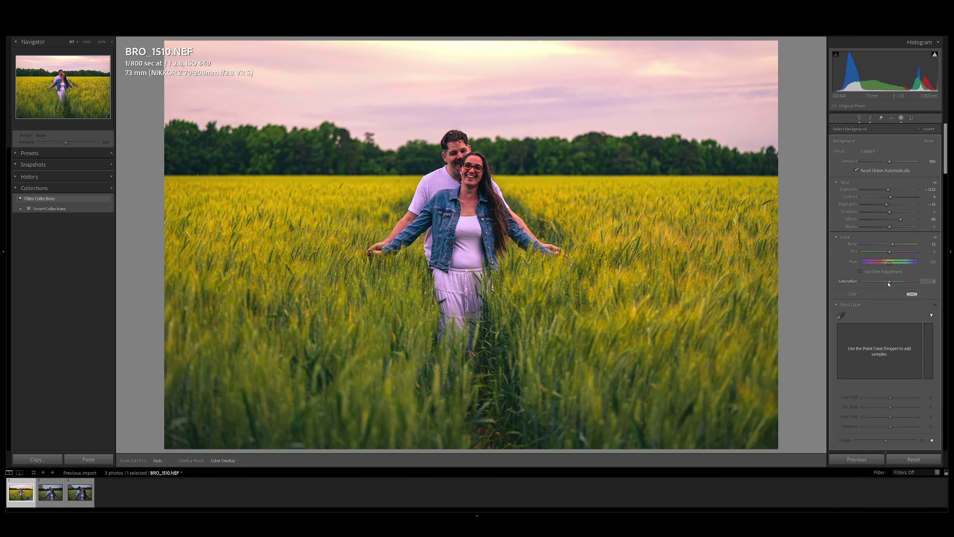
pyautogui.moveTo(889, 284); pyautogui.dragTo(891, 284)
pyautogui.scroll(-7, 875, 319)
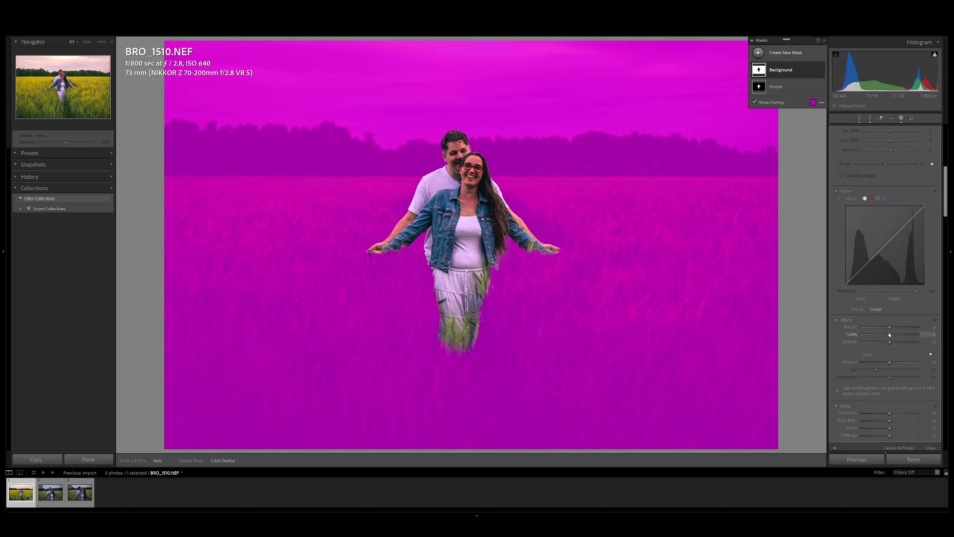
pyautogui.moveTo(889, 327); pyautogui.dragTo(891, 346)
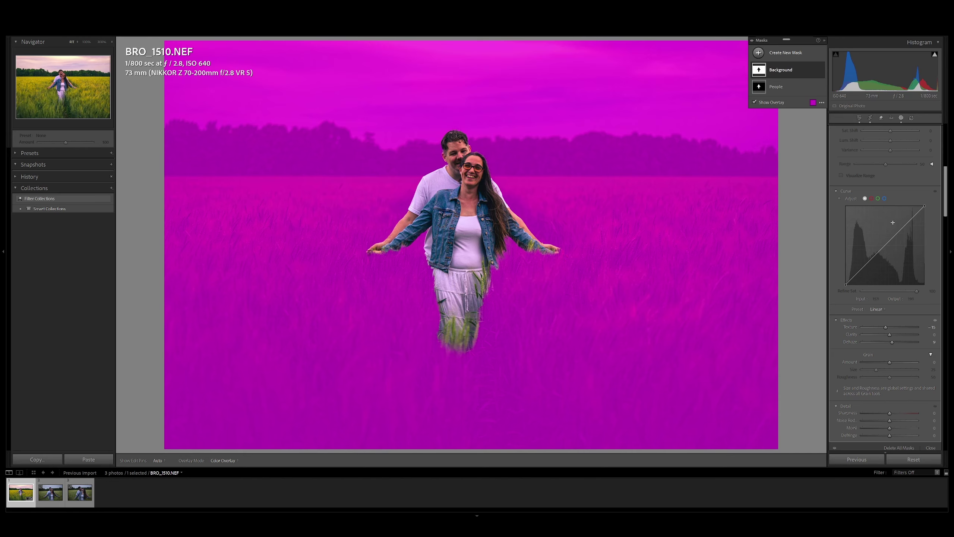
# Adjust the People mask with a slight exposure lift, contrast 10, slightly brighter whites and slightly darker blacks, and close masking
pyautogui.scroll(5, 893, 223)
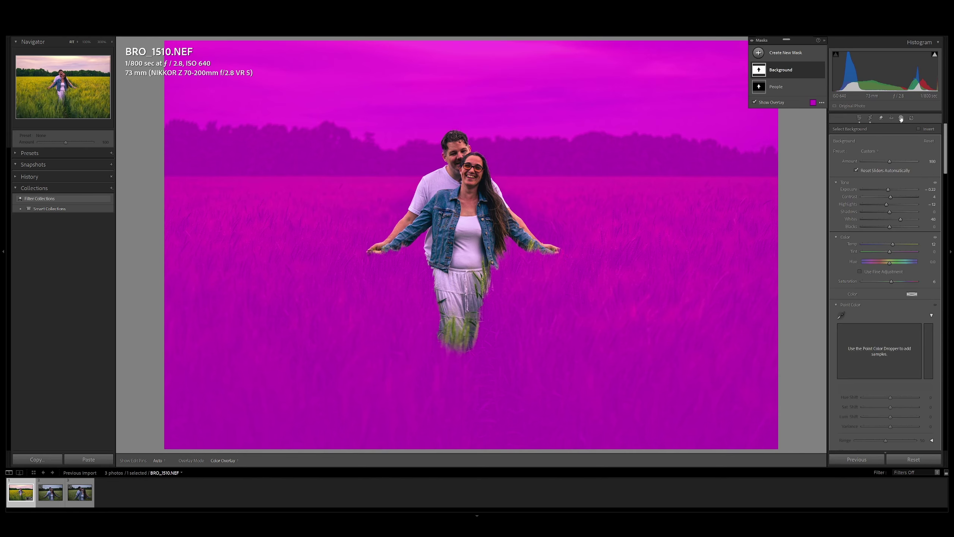
pyautogui.click(775, 86)
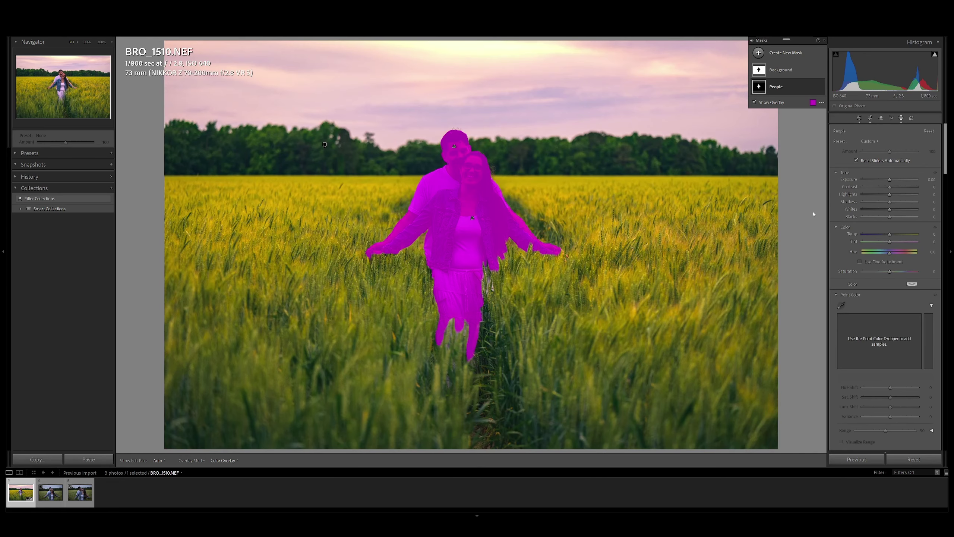
pyautogui.click(890, 182)
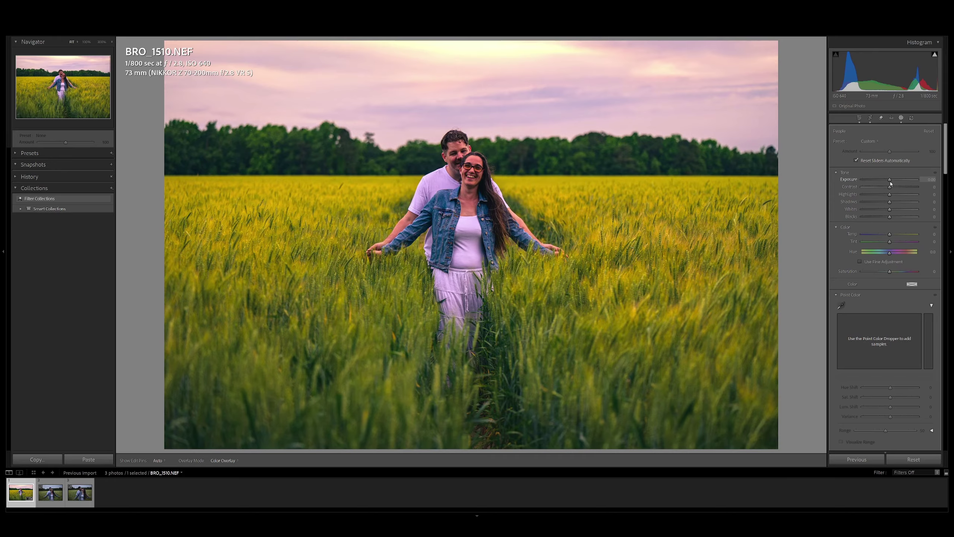
pyautogui.moveTo(891, 182); pyautogui.dragTo(891, 183)
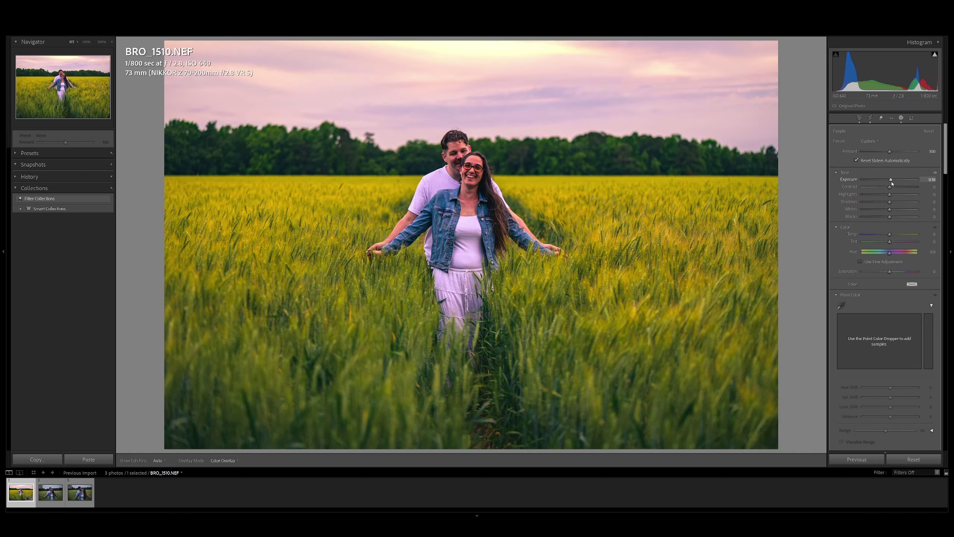
pyautogui.moveTo(890, 187); pyautogui.dragTo(888, 219)
pyautogui.moveTo(890, 210); pyautogui.dragTo(891, 210)
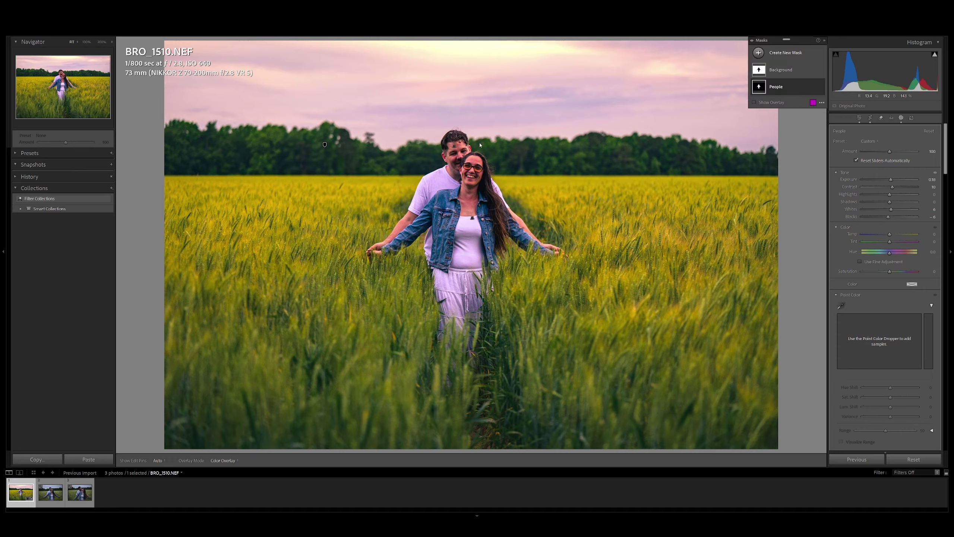
pyautogui.scroll(-5, 863, 219)
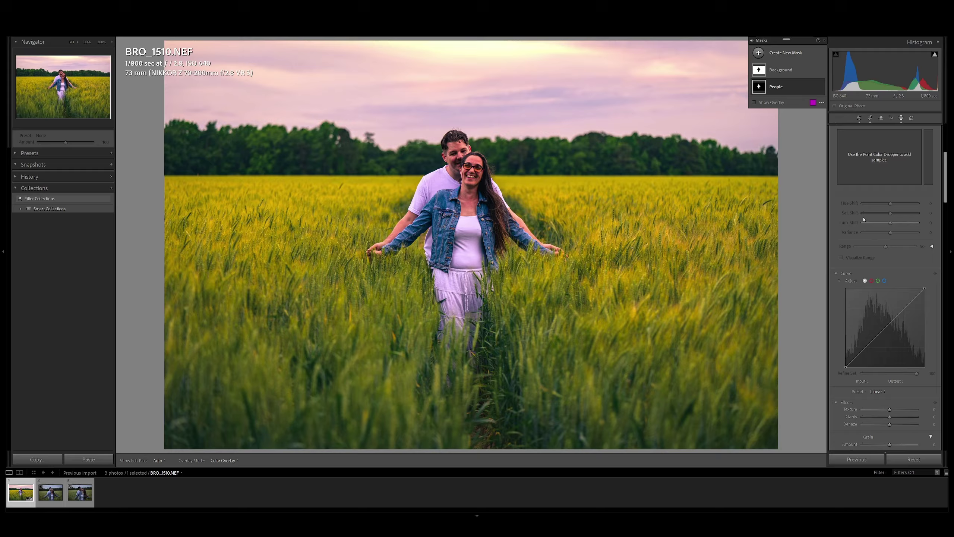
pyautogui.click(902, 118)
# Compare the photo with the color grading switched off and on
pyautogui.scroll(-3, 862, 271)
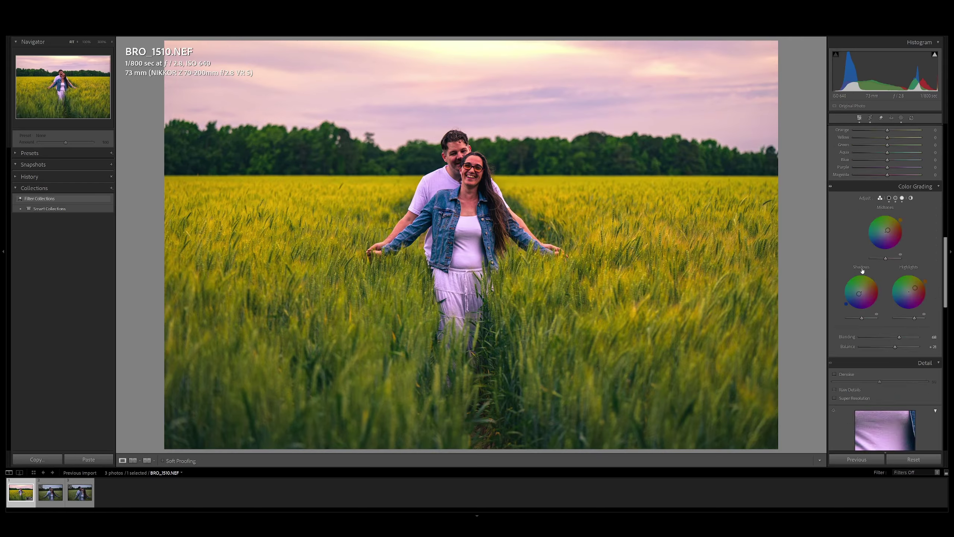
pyautogui.click(831, 187)
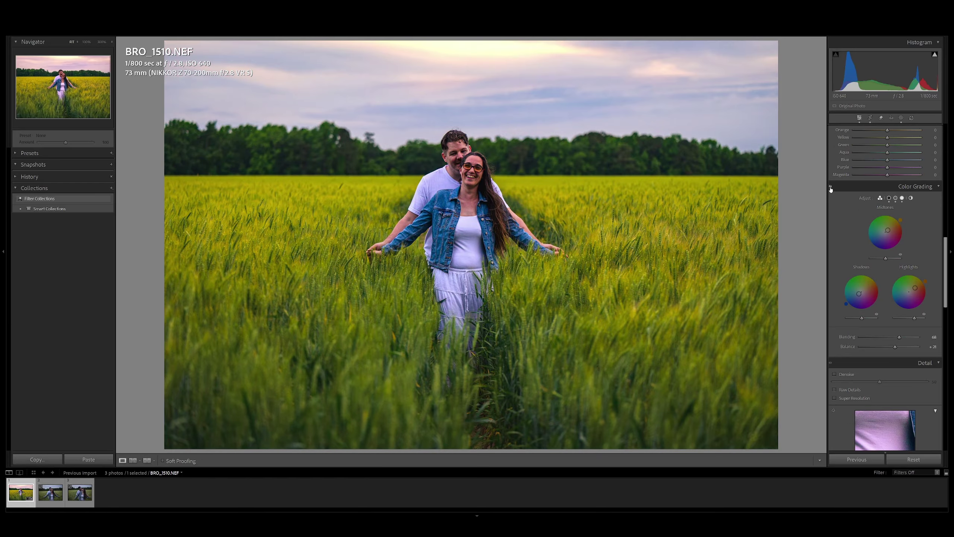
pyautogui.click(830, 187)
pyautogui.click(830, 187)
pyautogui.click(831, 187)
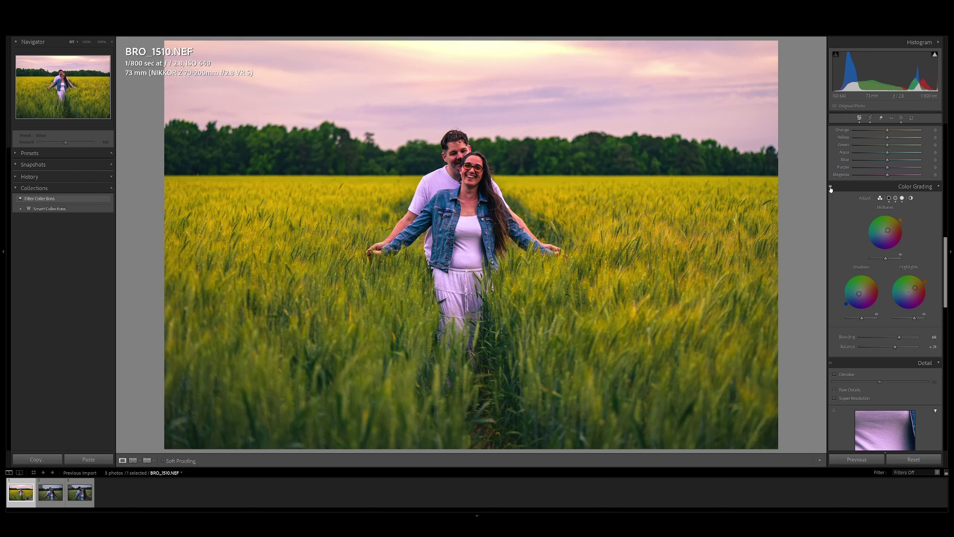
pyautogui.click(830, 187)
pyautogui.click(830, 187)
pyautogui.click(895, 197)
pyautogui.scroll(3, 865, 260)
pyautogui.scroll(5, 865, 260)
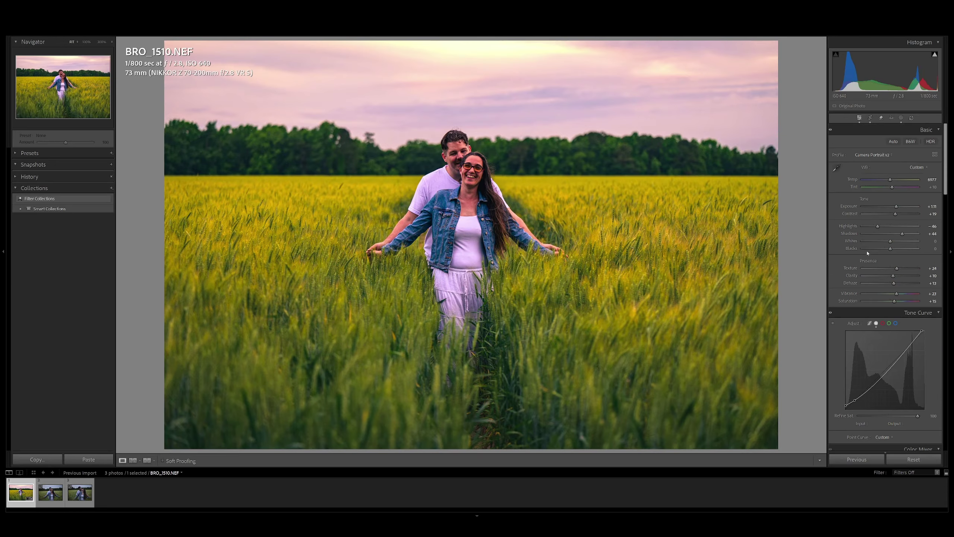
# Create one mask covering the facial skin and body skin of both Person 1 and Person 2
pyautogui.click(901, 118)
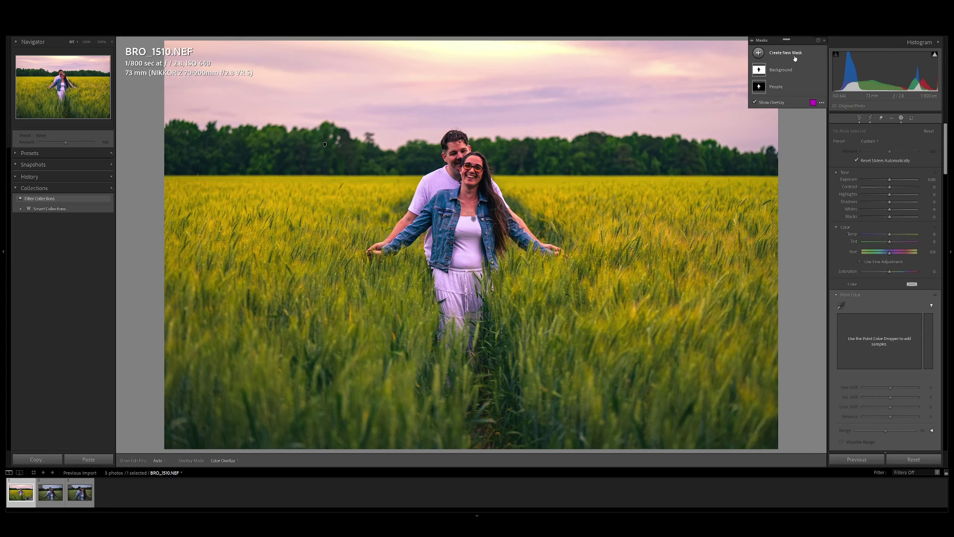
pyautogui.click(822, 102)
pyautogui.click(809, 100)
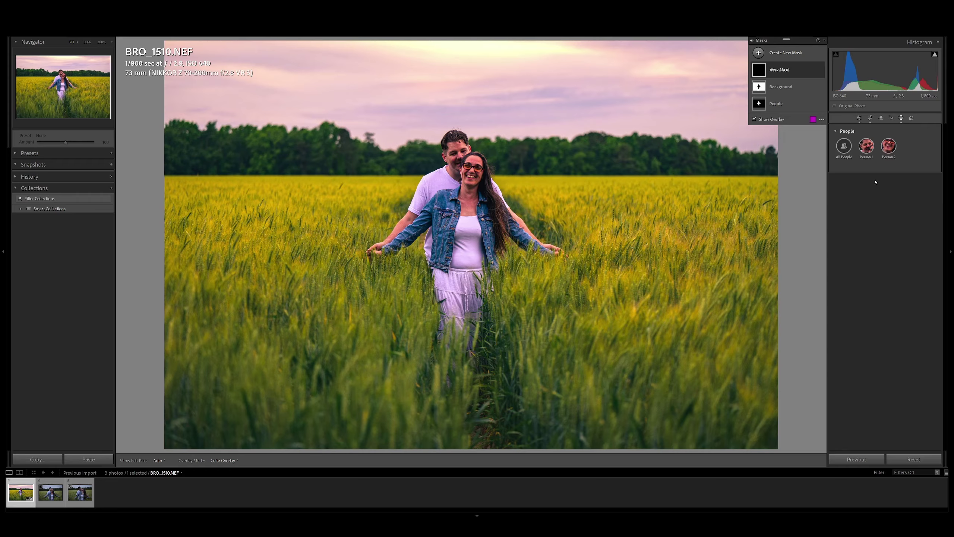
pyautogui.click(866, 145)
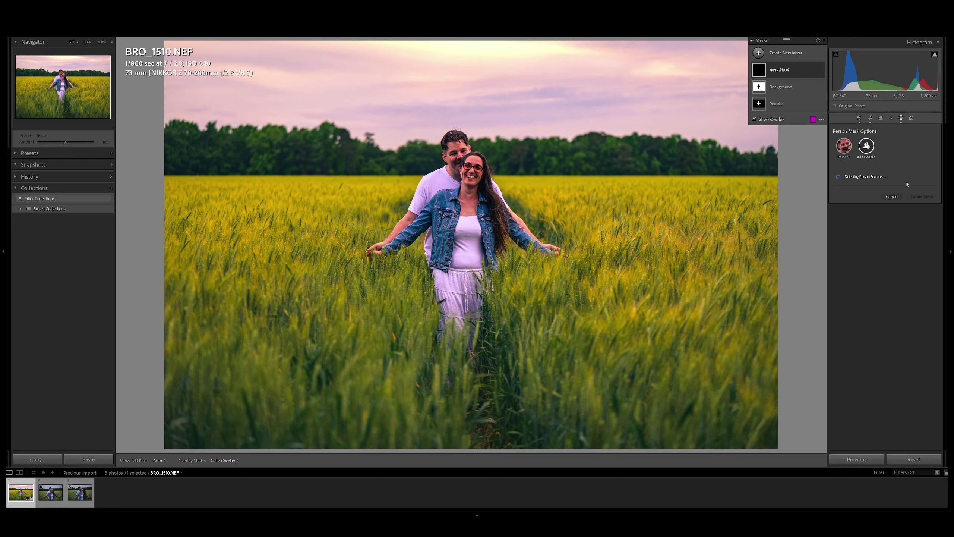
pyautogui.click(840, 172)
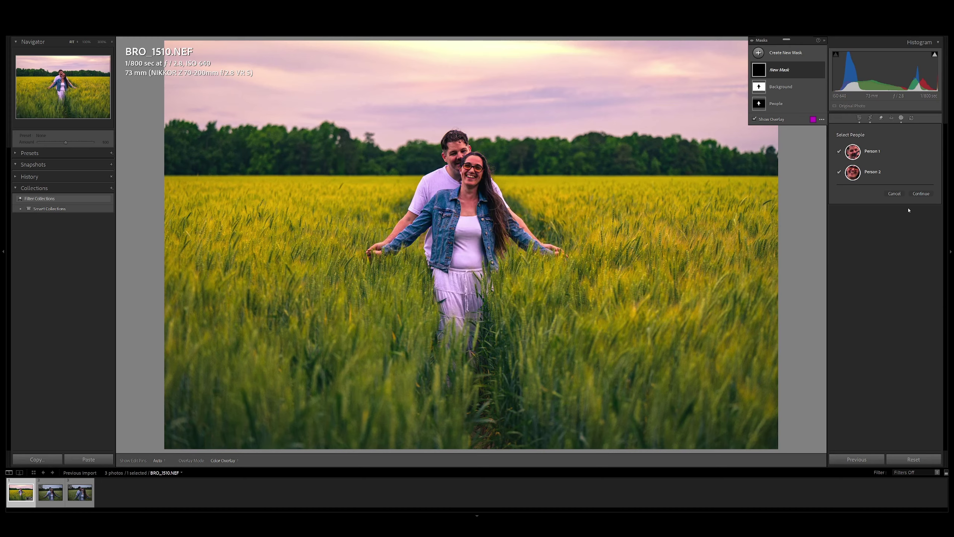
pyautogui.click(921, 193)
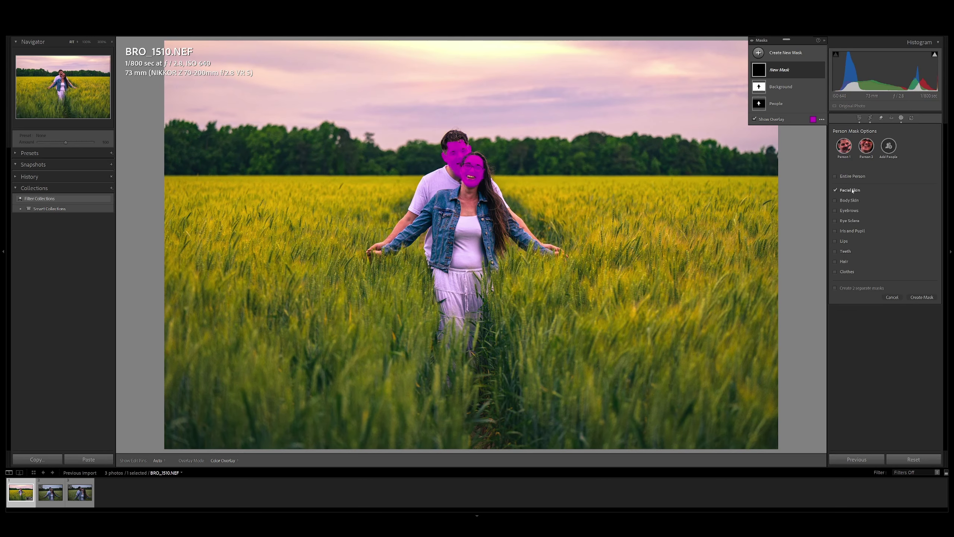
pyautogui.click(920, 298)
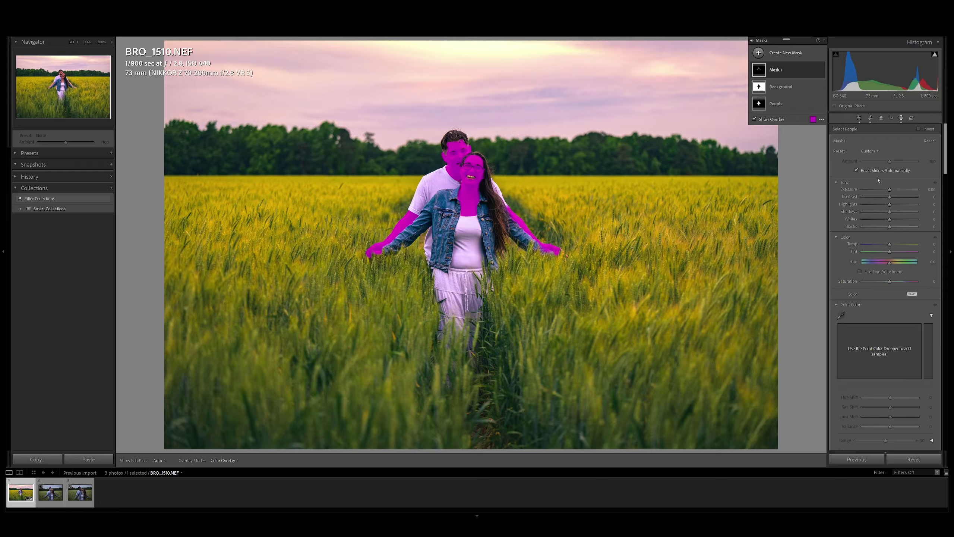
# Set the skin mask's contrast to -10 and highlights to 4, and reduce its saturation slightly
pyautogui.click(889, 198)
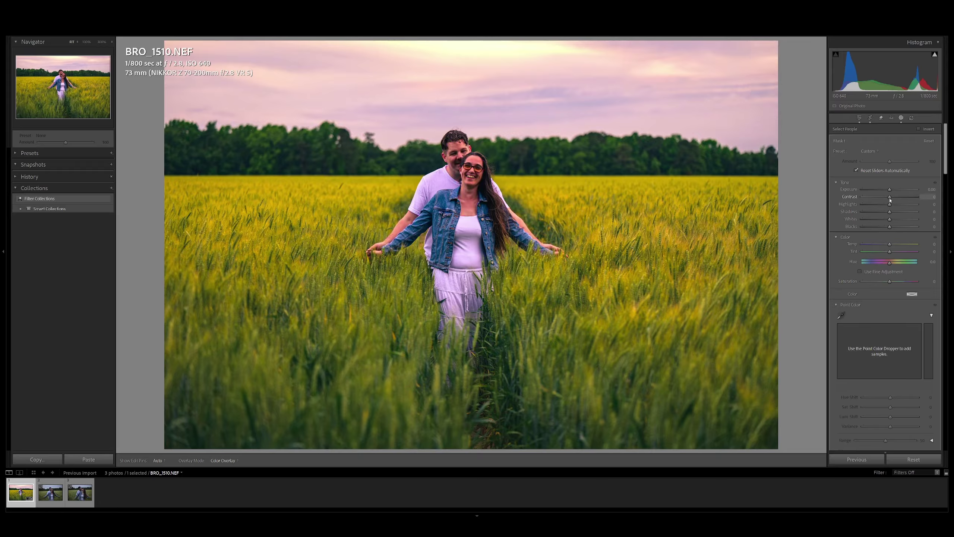
pyautogui.moveTo(889, 200); pyautogui.dragTo(887, 200)
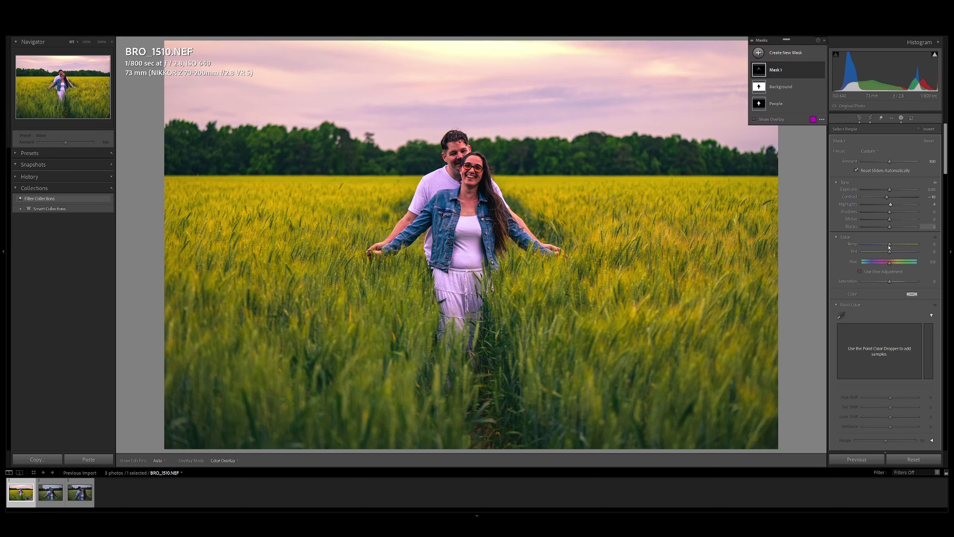
pyautogui.moveTo(890, 282); pyautogui.dragTo(888, 283)
# Compare the couple's skin with the new skin mask hidden and shown, and close masking
pyautogui.click(821, 71)
pyautogui.click(822, 71)
pyautogui.click(822, 71)
pyautogui.click(822, 71)
pyautogui.click(901, 117)
# Inspect the couple's faces and upper bodies up close, and compare the edited photo with its original version
pyautogui.click(472, 181)
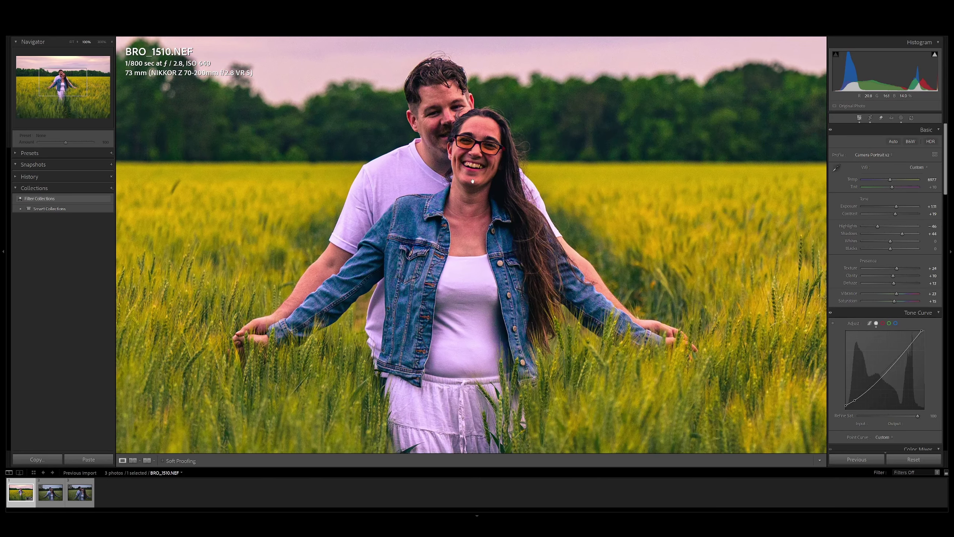
pyautogui.moveTo(472, 181); pyautogui.dragTo(526, 251)
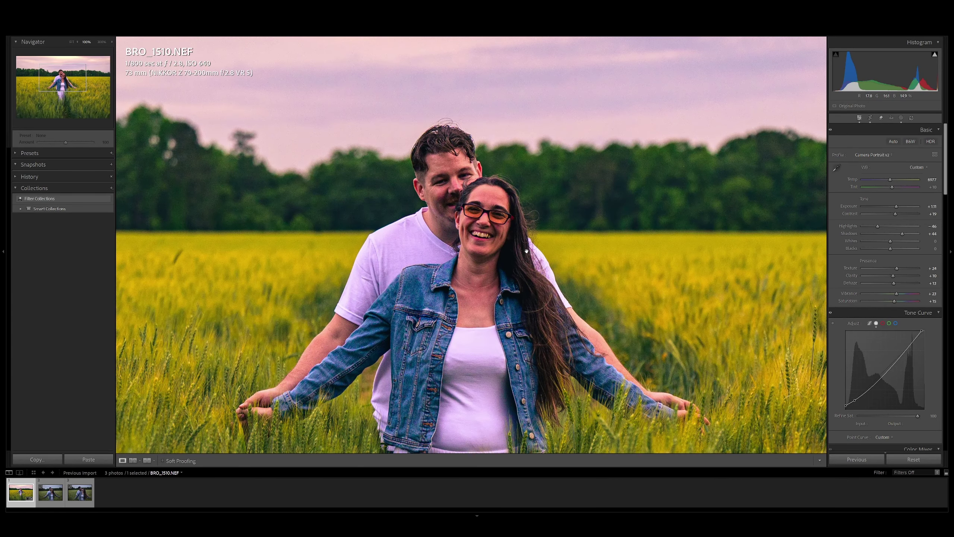
pyautogui.click(505, 237)
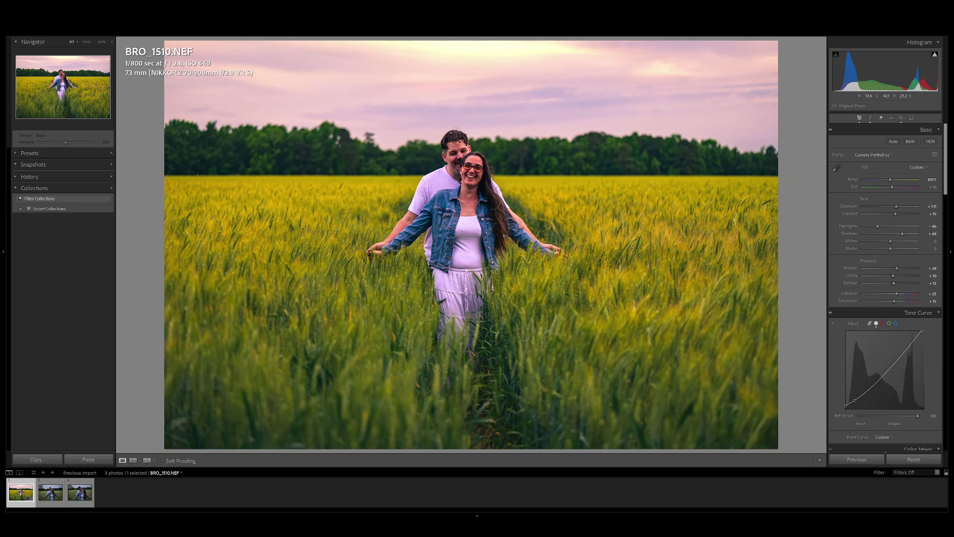
pyautogui.press('\\')
pyautogui.press('\\')
pyautogui.press('\\')
pyautogui.press('\\')
# Add an inverted radial gradient mask centred on the couple with feather 57, and darken the surroundings with exposure -0.58
pyautogui.click(901, 118)
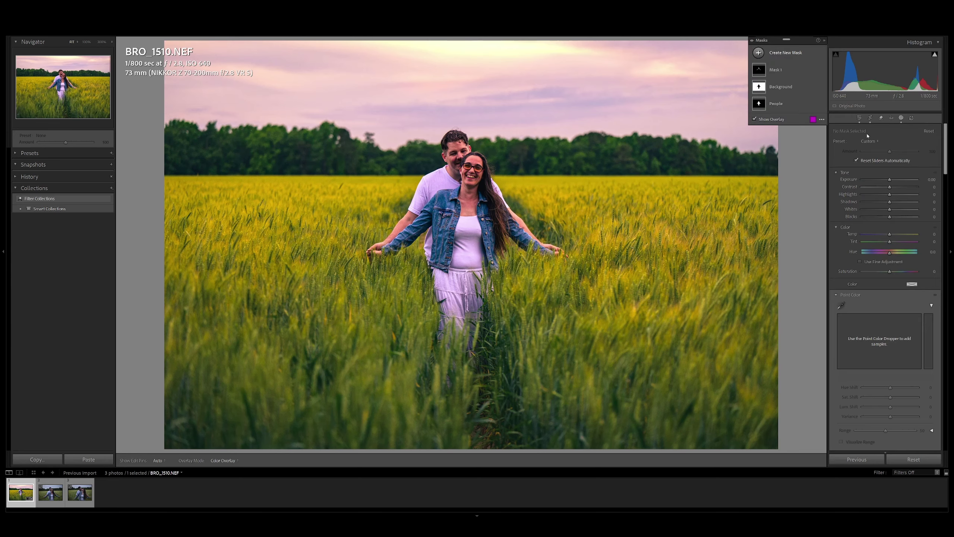
pyautogui.click(794, 59)
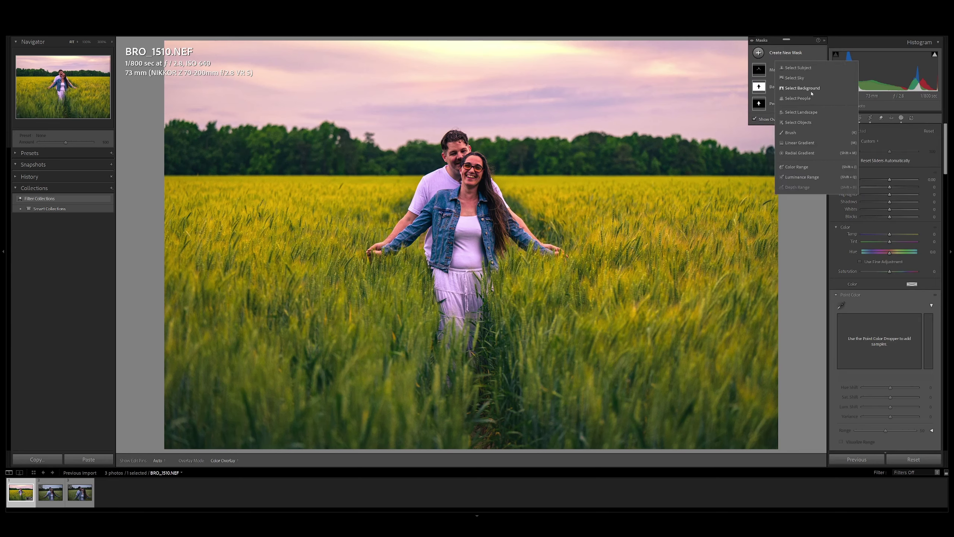
pyautogui.click(799, 152)
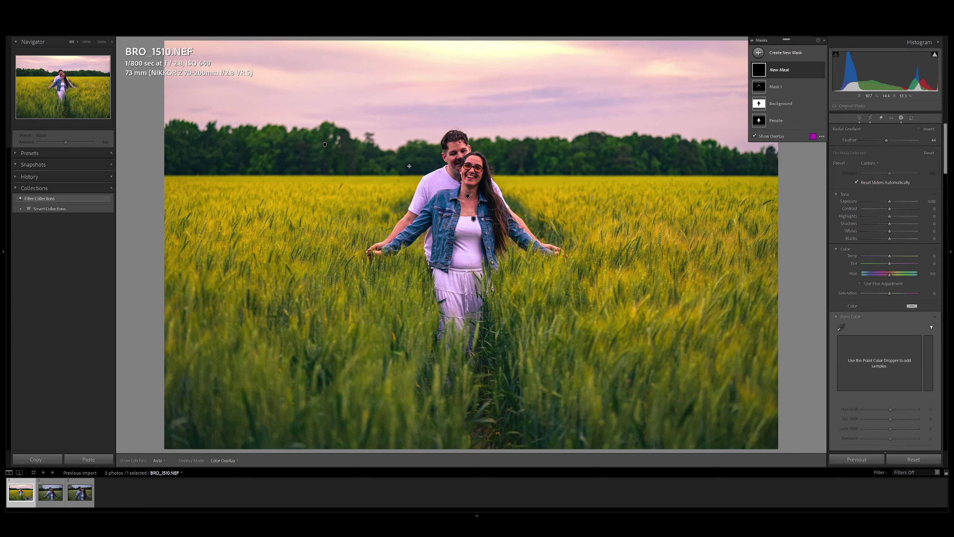
pyautogui.moveTo(411, 161); pyautogui.dragTo(550, 351)
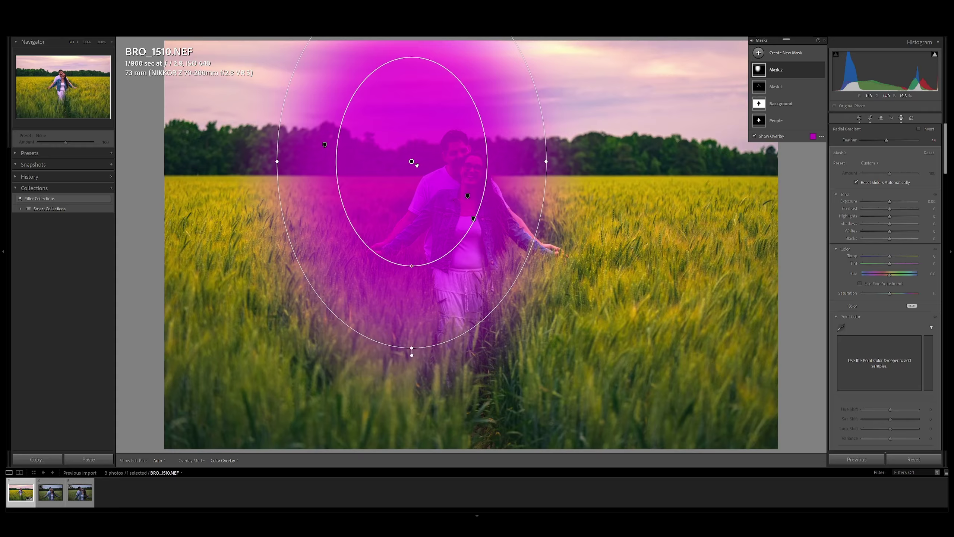
pyautogui.moveTo(411, 162); pyautogui.dragTo(462, 225)
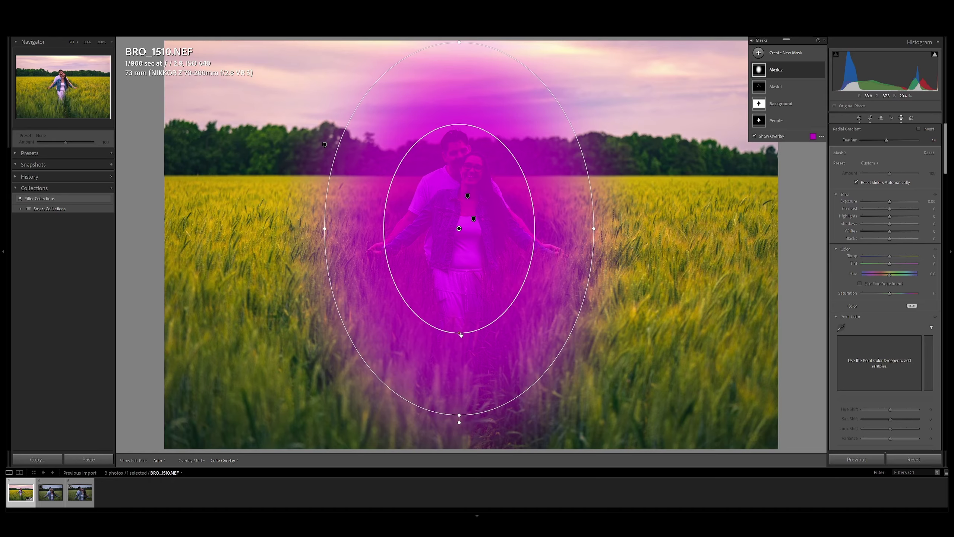
pyautogui.moveTo(461, 328); pyautogui.dragTo(460, 300)
pyautogui.click(919, 129)
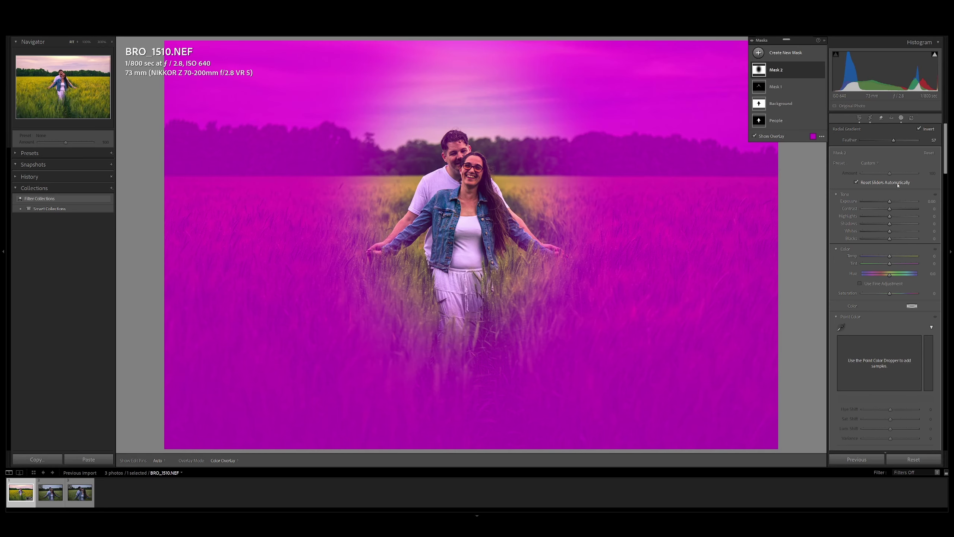
pyautogui.moveTo(889, 202); pyautogui.dragTo(886, 202)
pyautogui.press('o')
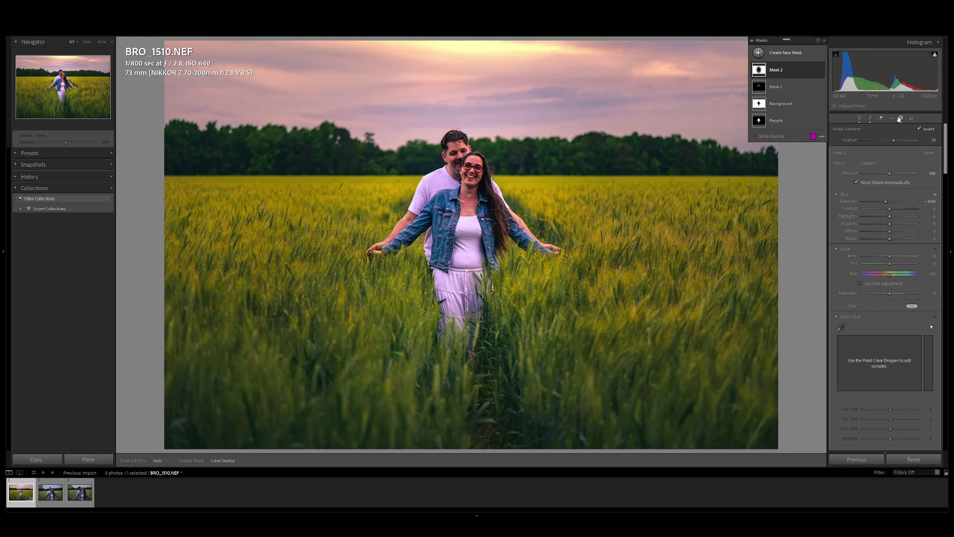
# Add a linear gradient mask rising from the photo's bottom edge over the foreground wheat to about the couple's legs
pyautogui.click(786, 54)
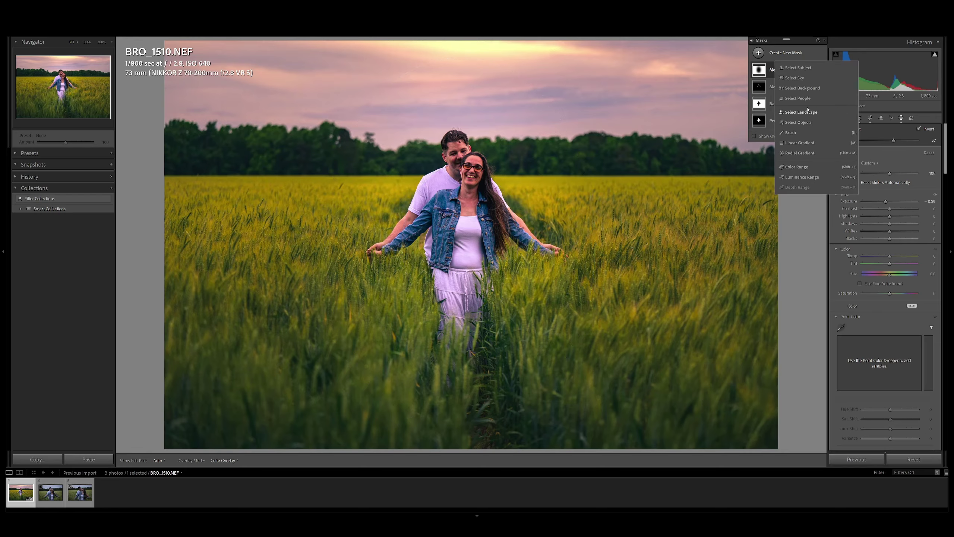
pyautogui.click(800, 142)
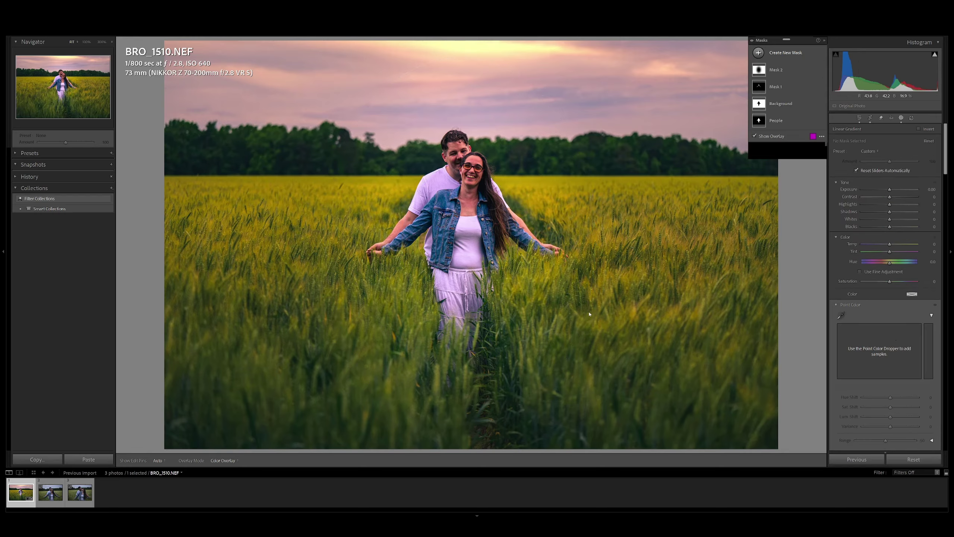
pyautogui.moveTo(370, 380); pyautogui.dragTo(371, 259)
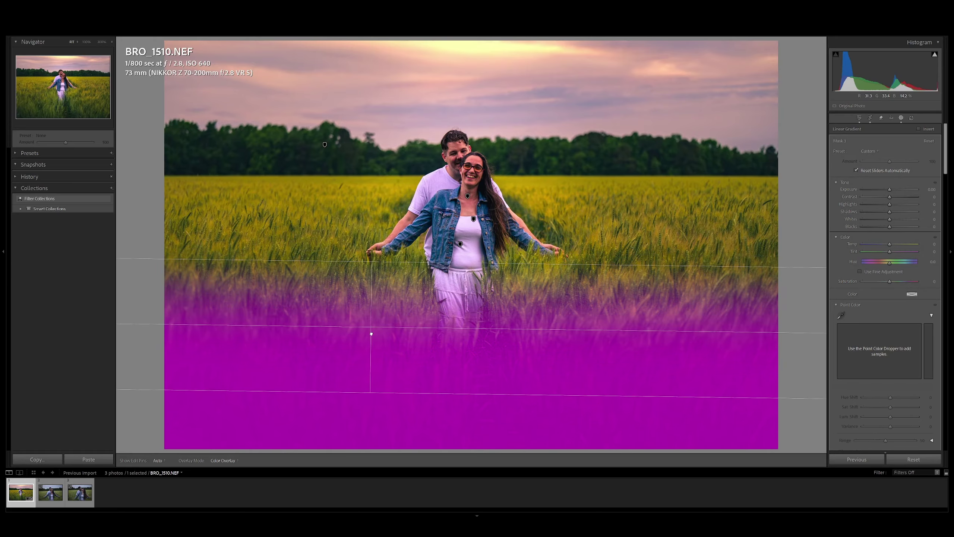
pyautogui.moveTo(371, 333); pyautogui.dragTo(372, 383)
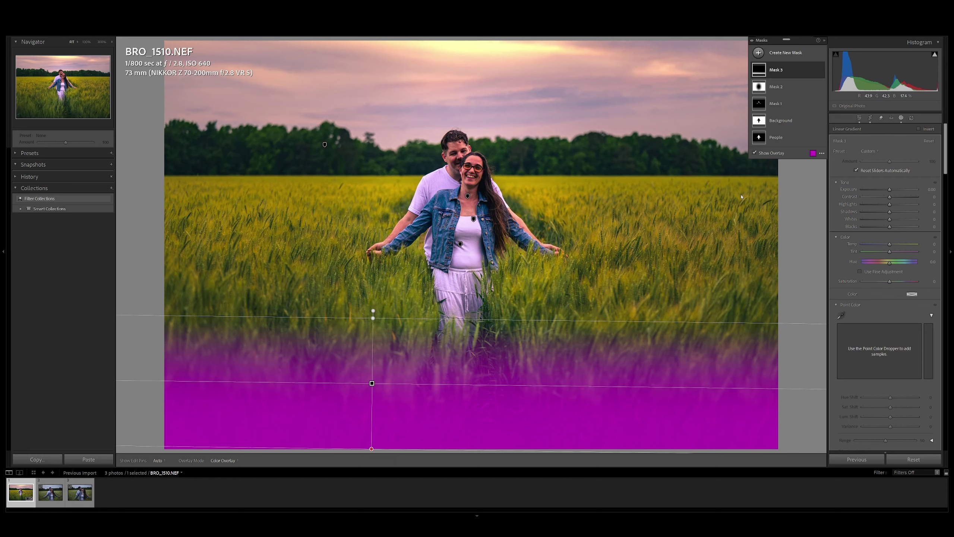
# Set the foreground gradient's exposure to -0.44, lower its texture slightly, and close masking
pyautogui.moveTo(889, 189); pyautogui.dragTo(887, 191)
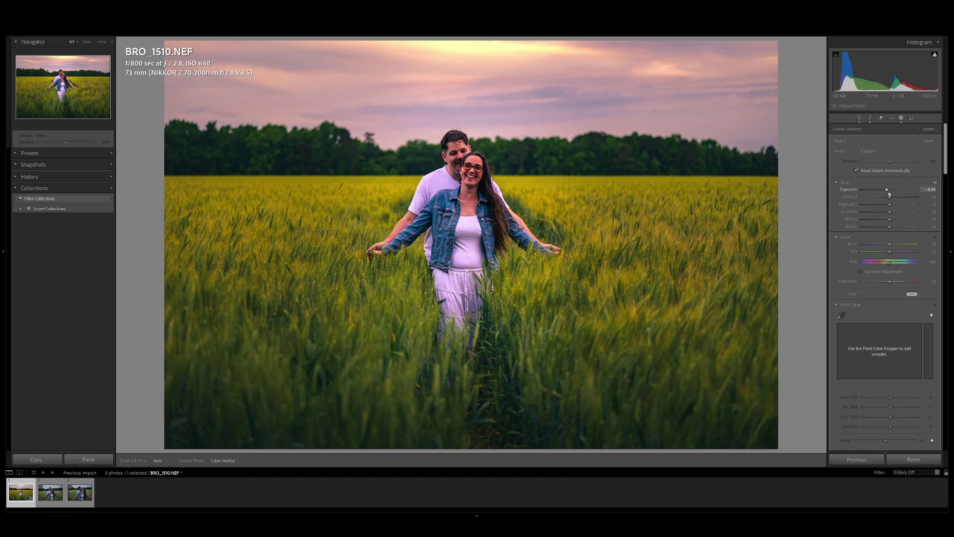
pyautogui.scroll(-5, 884, 375)
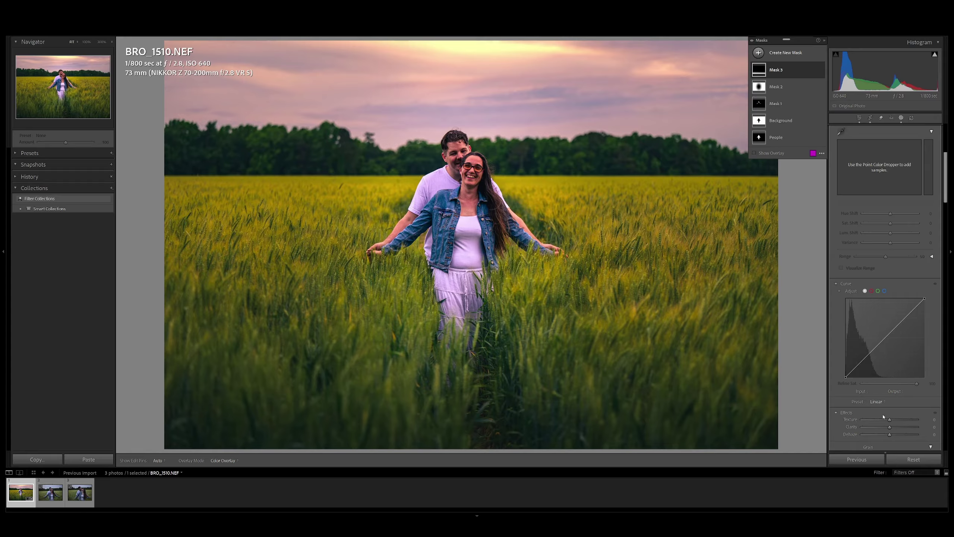
pyautogui.moveTo(886, 418); pyautogui.dragTo(887, 419)
pyautogui.click(901, 118)
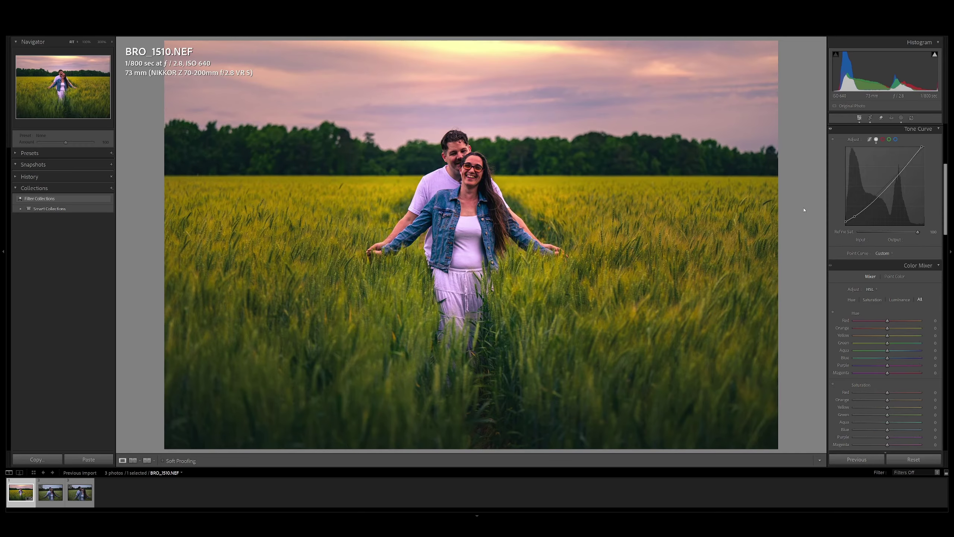
# Compare the masked and color-graded portrait with its original unedited version several times
pyautogui.press('\\')
pyautogui.press('\\')
pyautogui.press('\\')
pyautogui.press('\\')
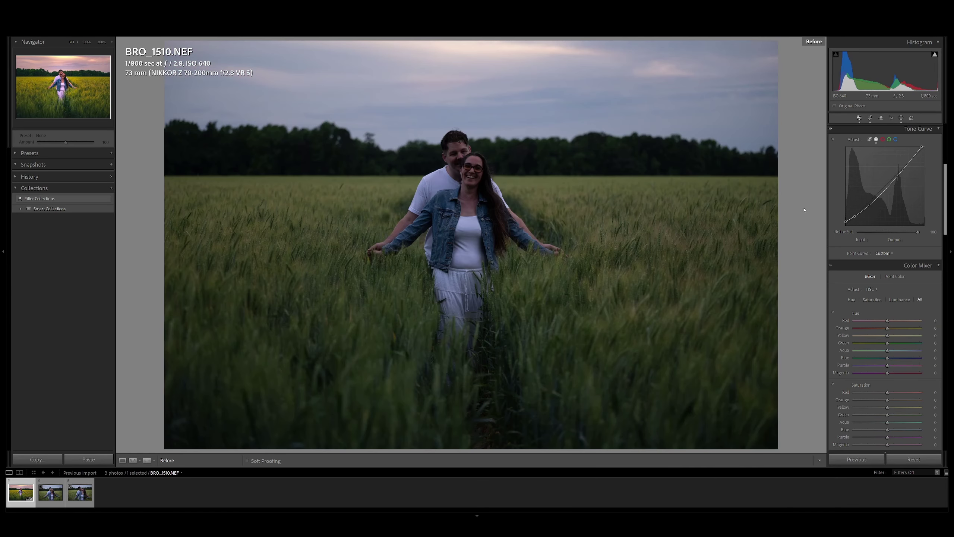
pyautogui.press('\\')
pyautogui.press('\\')
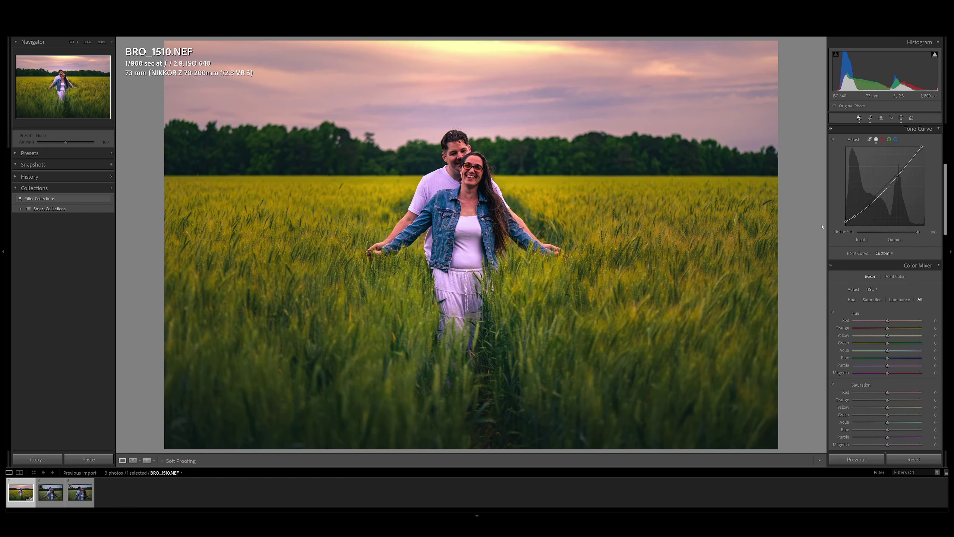
# Raise the photo's global exposure slightly, check it against the original, and lift the shadows a little further
pyautogui.scroll(5, 849, 227)
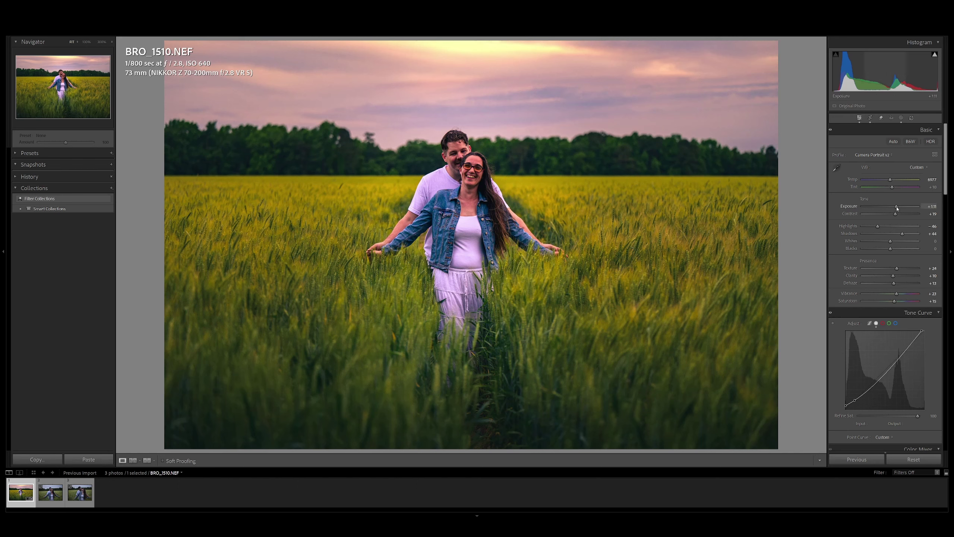
pyautogui.moveTo(896, 209); pyautogui.dragTo(899, 208)
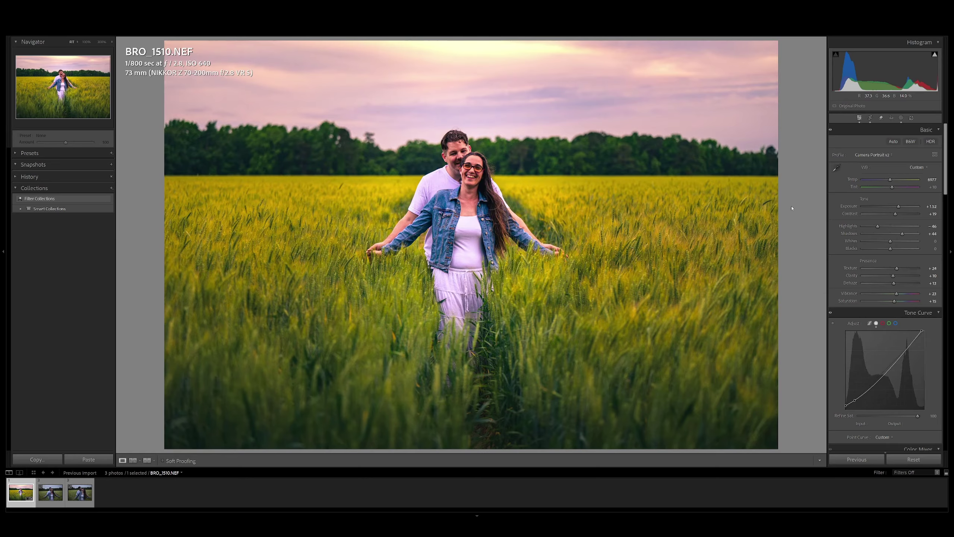
pyautogui.press('\\')
pyautogui.press('\\')
pyautogui.moveTo(903, 235); pyautogui.dragTo(905, 235)
# Compare the brightened final edit with the original photo, ending on the edited version
pyautogui.press('\\')
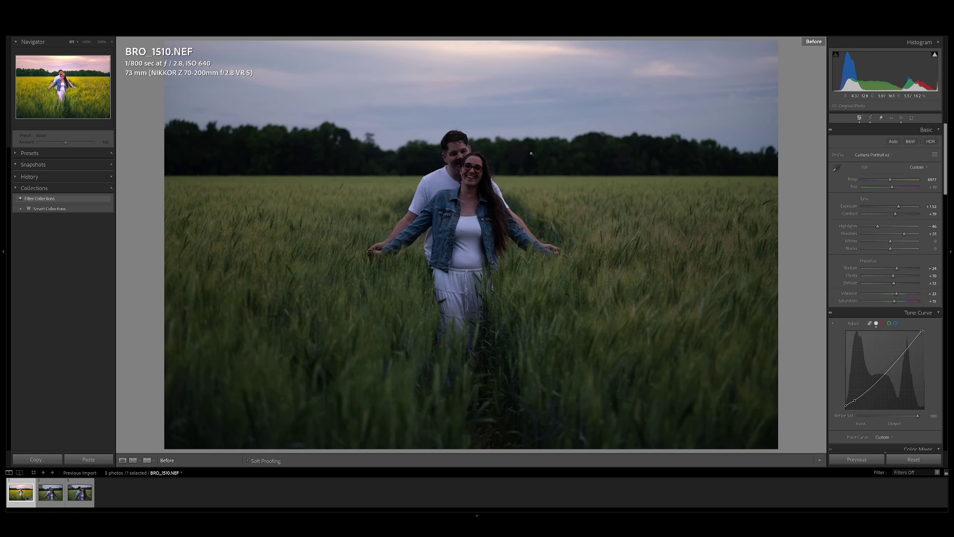
pyautogui.press('\\')
pyautogui.press('\\')
pyautogui.press('\\')
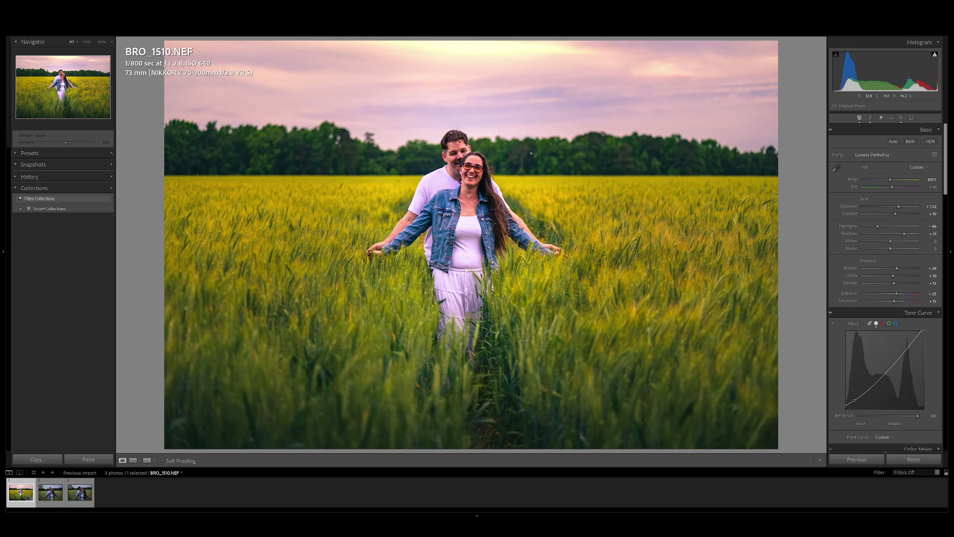